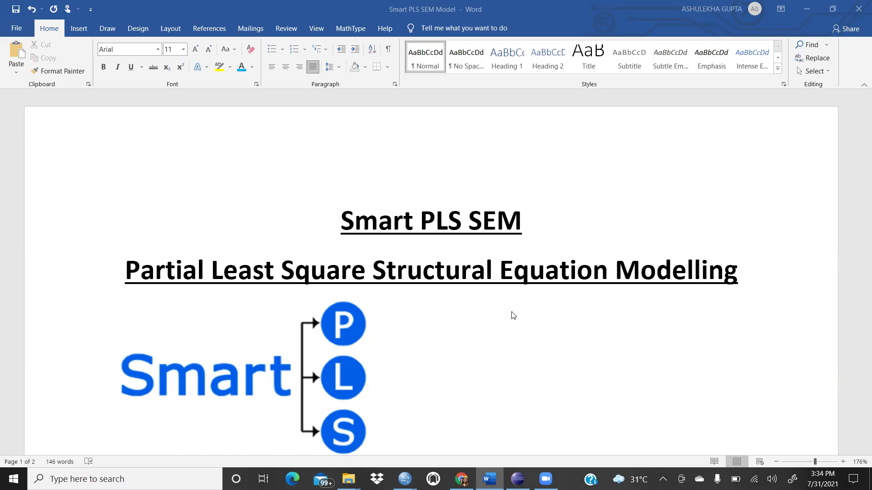
Review the document's PLS-SEM introduction and the formative and reflective scale diagrams.
scroll(513, 315, "down", 2)
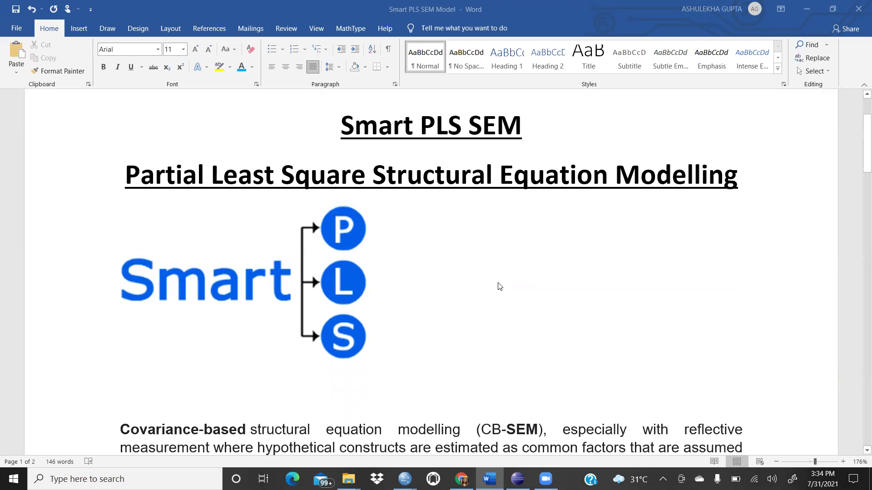
scroll(499, 286, "down", 1)
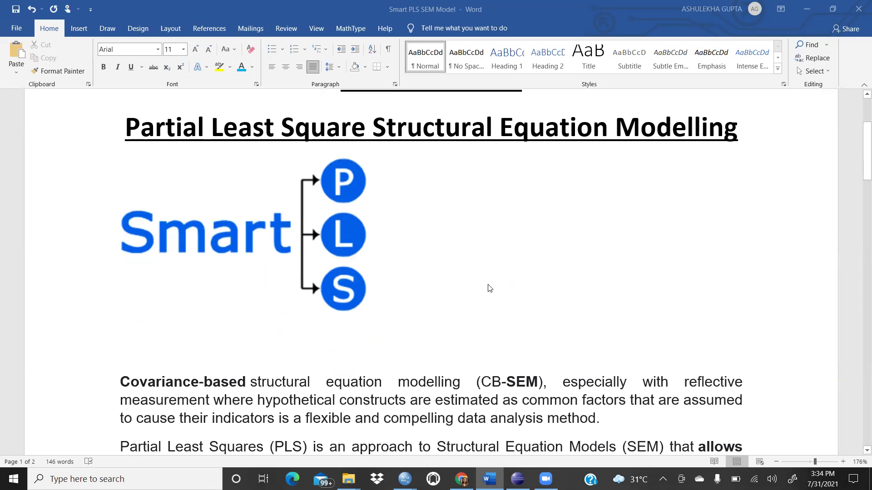
scroll(486, 289, "down", 2)
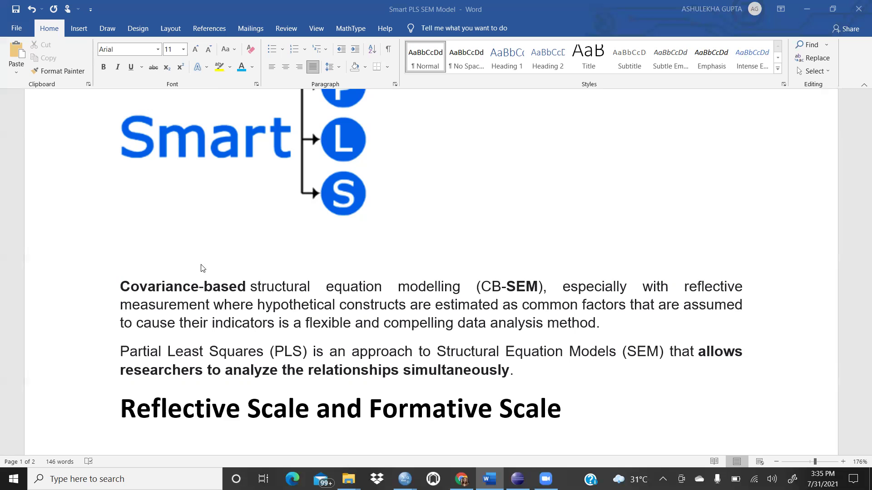
scroll(438, 283, "down", 1)
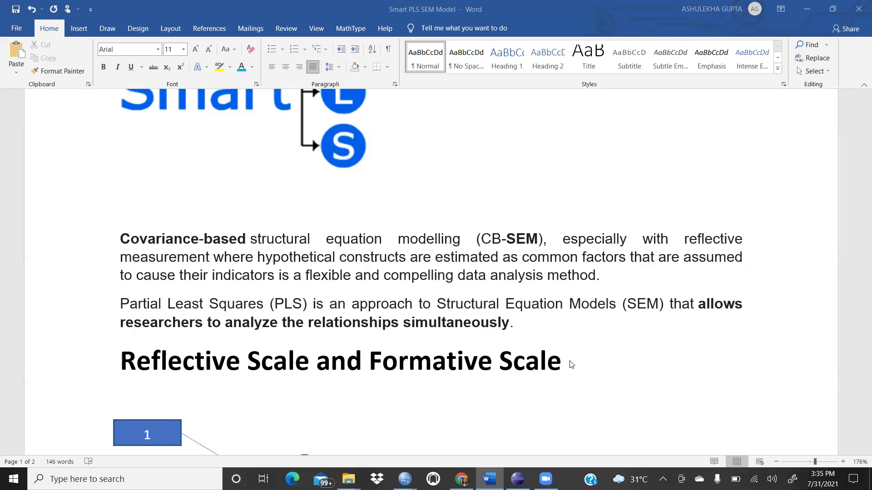
scroll(570, 363, "down", 3)
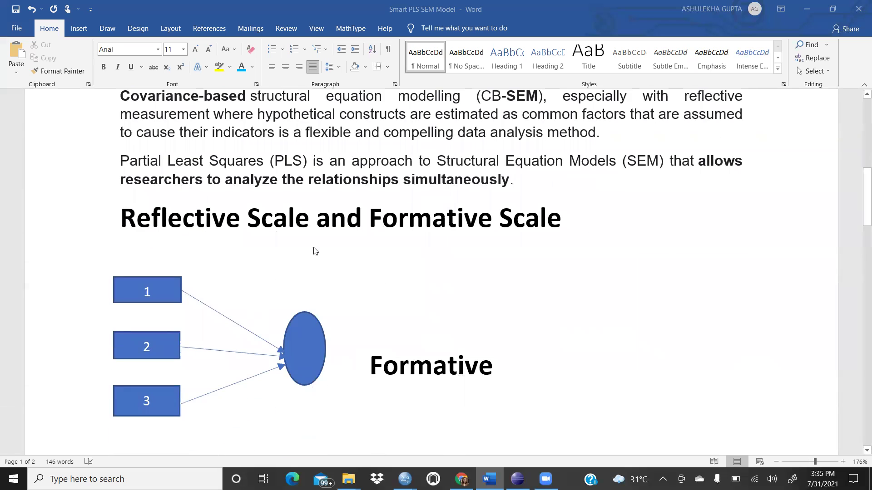
scroll(300, 234, "down", 1)
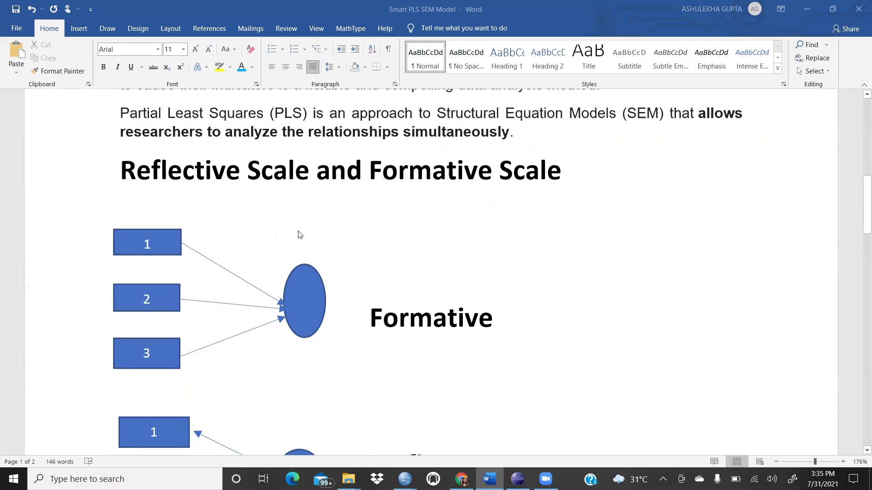
scroll(452, 341, "down", 2)
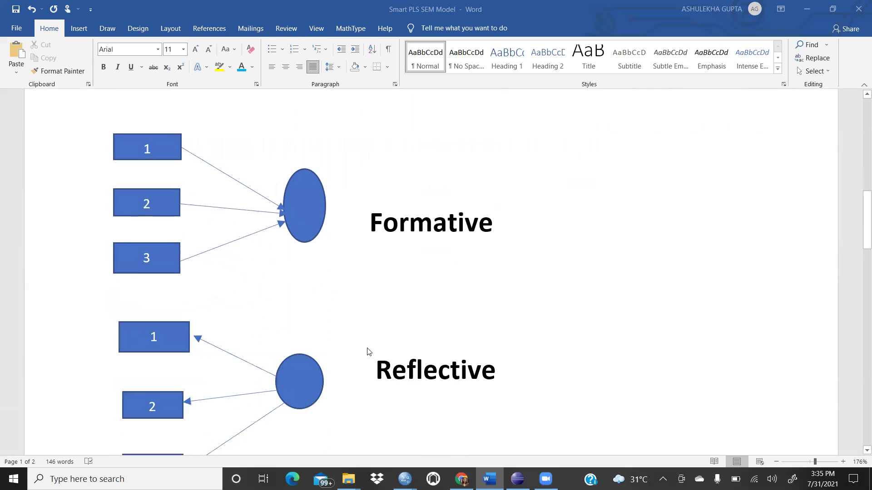
scroll(386, 358, "down", 3)
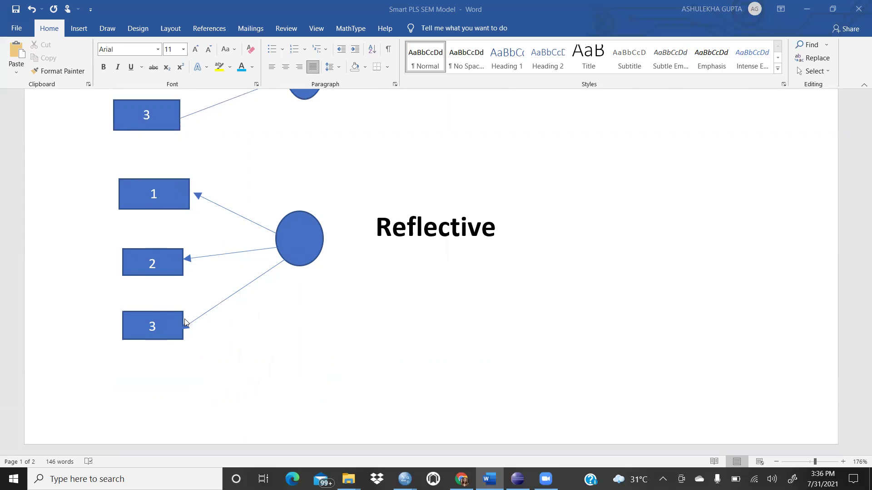
scroll(482, 278, "up", 5)
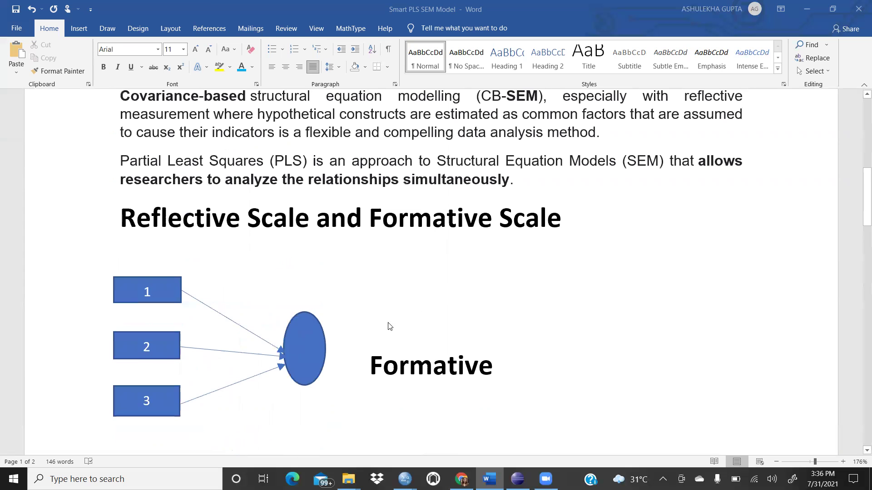
scroll(374, 323, "down", 3)
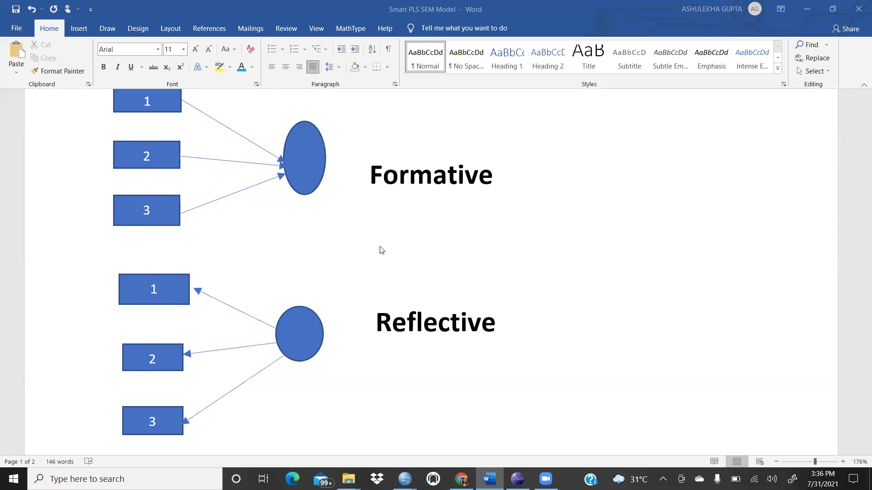
scroll(380, 250, "up", 2)
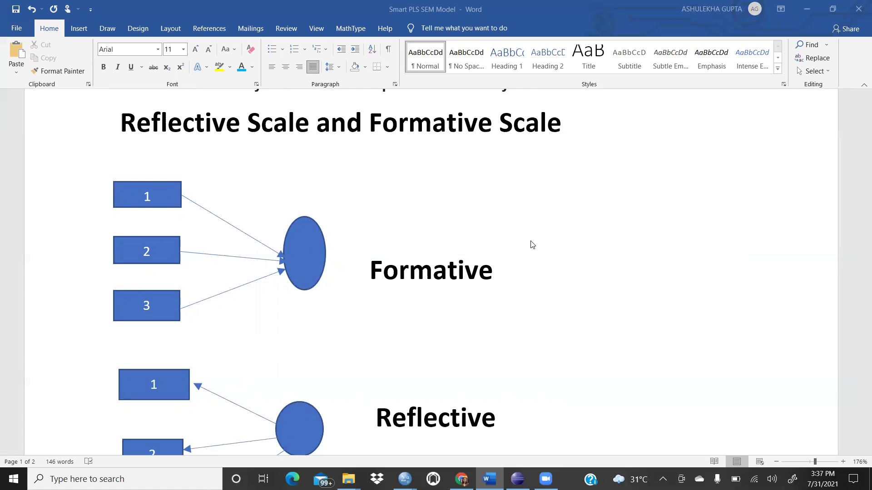
Examine the Case Study 1 path model linking the brand constructs on the second page.
scroll(532, 245, "down", 8)
scroll(533, 245, "down", 1)
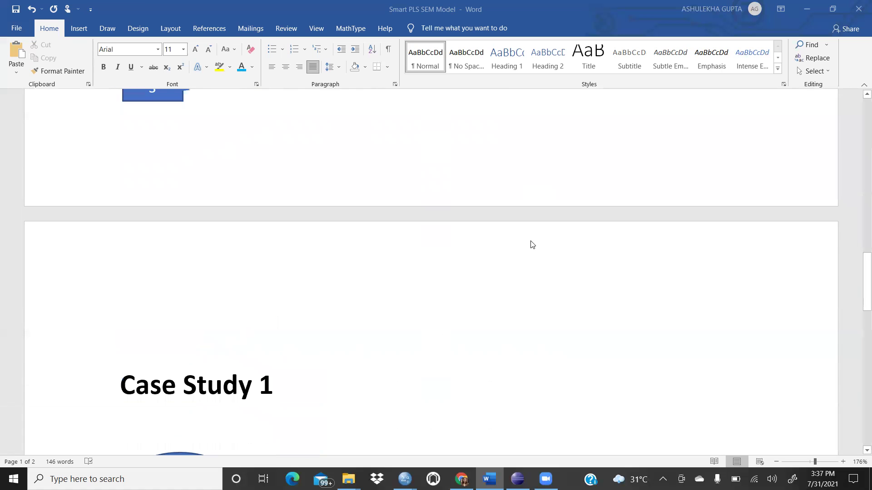
scroll(533, 244, "down", 3)
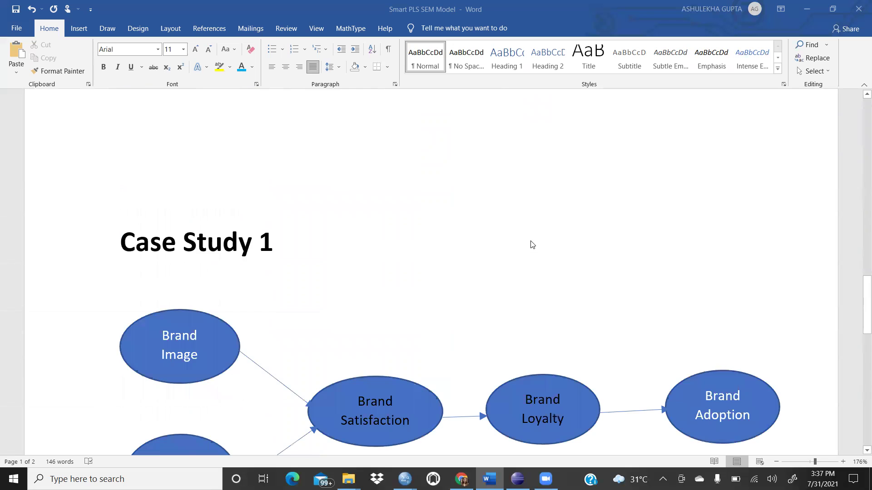
scroll(532, 244, "down", 1)
scroll(532, 245, "down", 1)
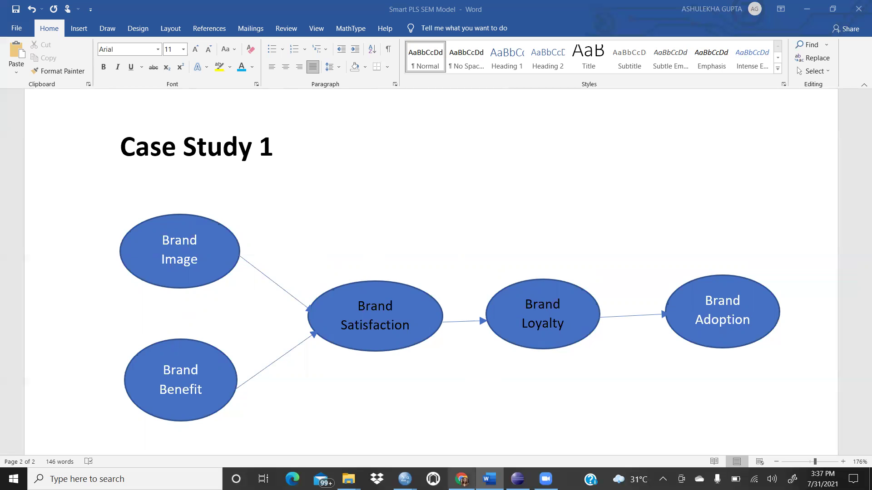
Switch to the Chrome window with the SmartPLS website and close the duplicate SmartPLS page.
mouse_move(461, 479)
left_click(435, 422)
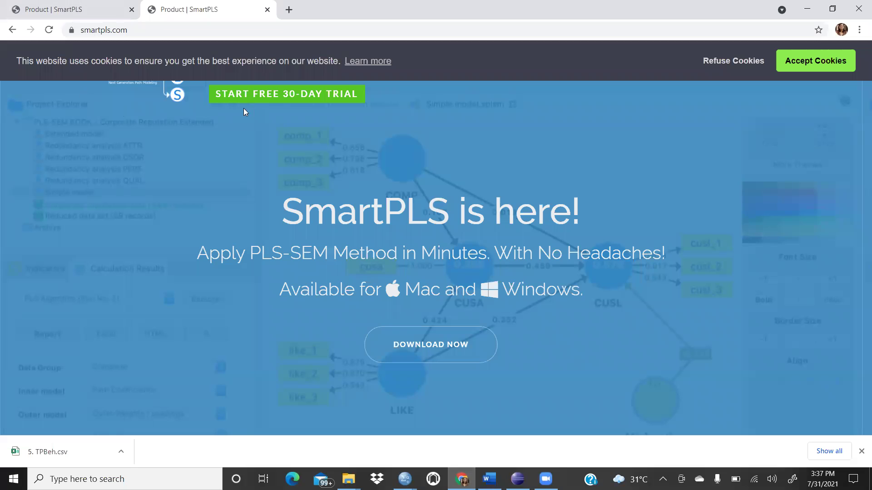
key("ctrl+w")
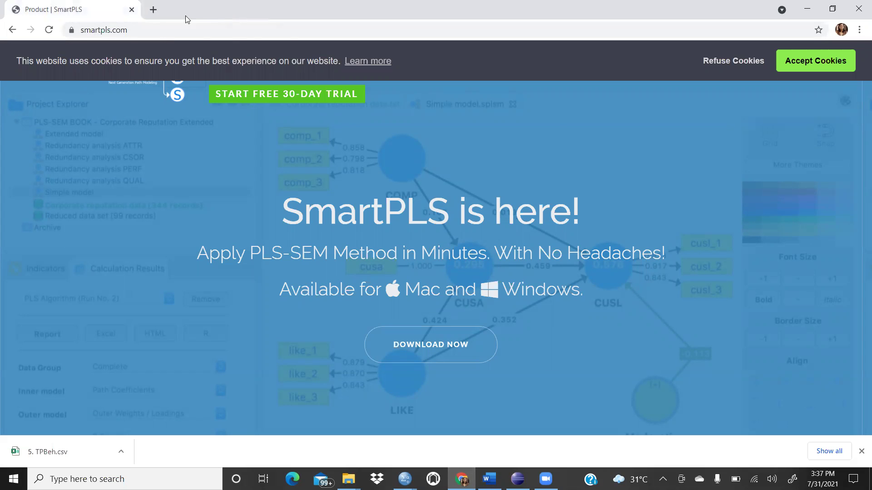
Open smartpls.com in a new browser tab and refuse the website's cookies.
left_click(152, 10)
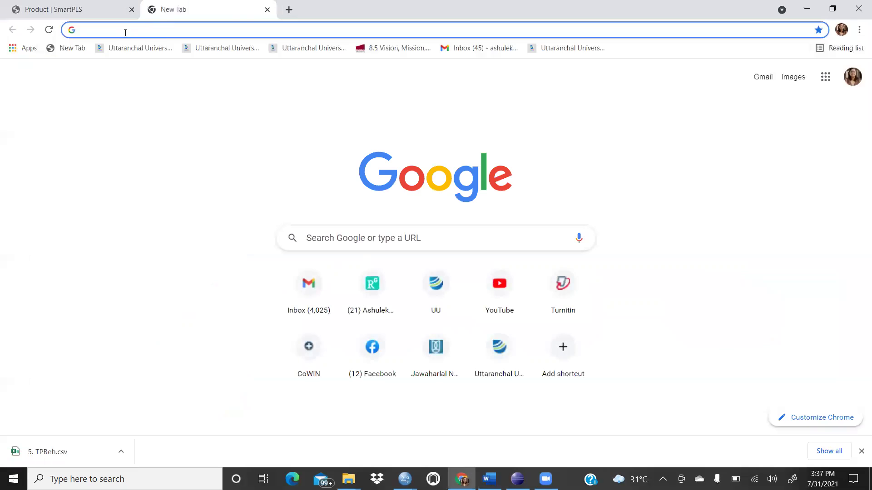
type("smart")
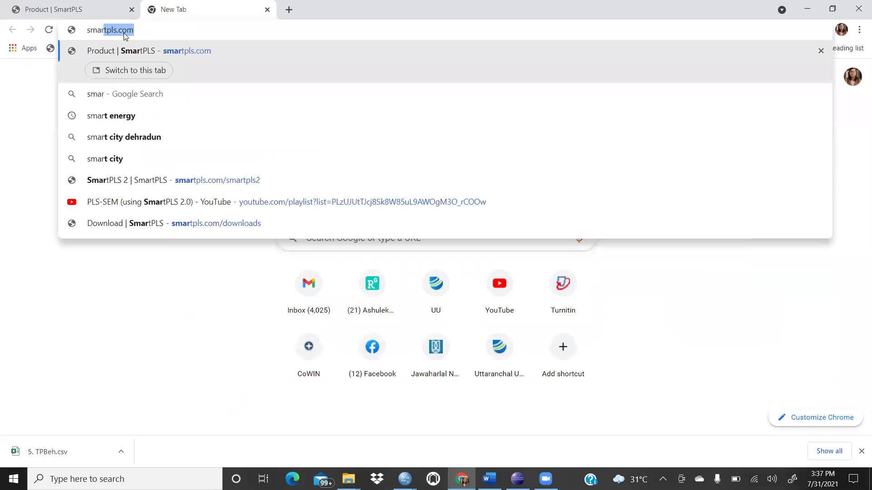
type("pls")
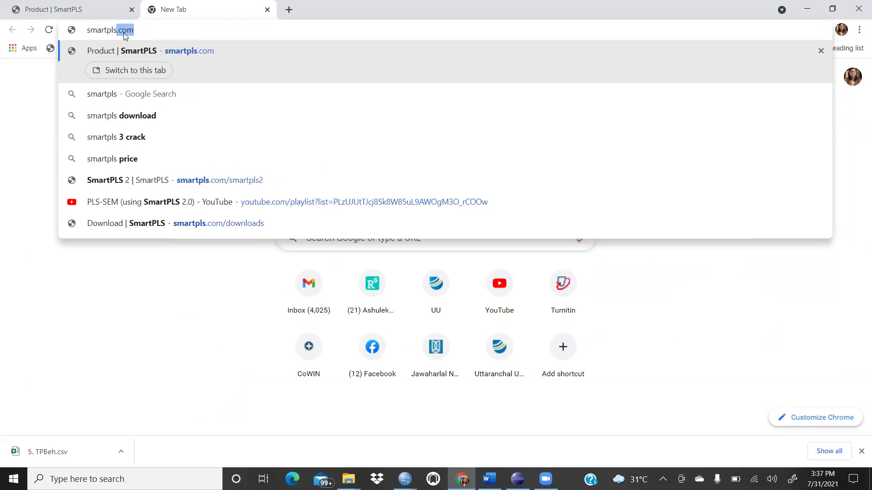
type(".com")
key("Return")
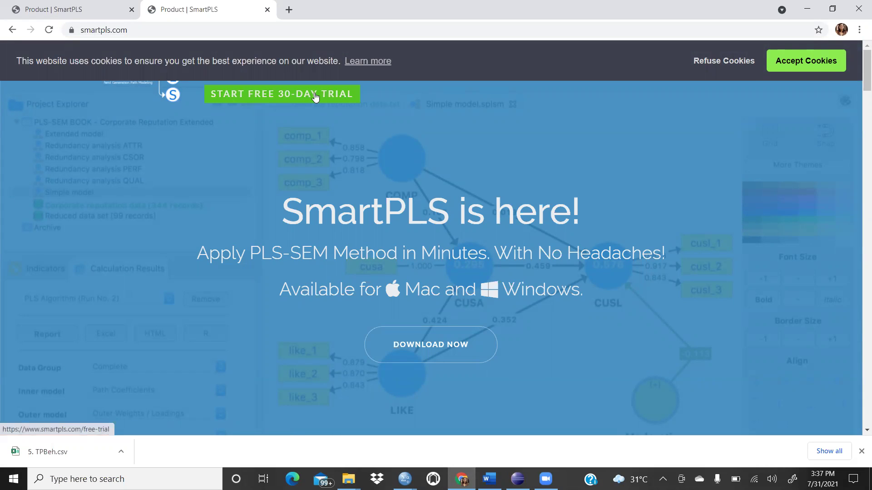
left_click(726, 62)
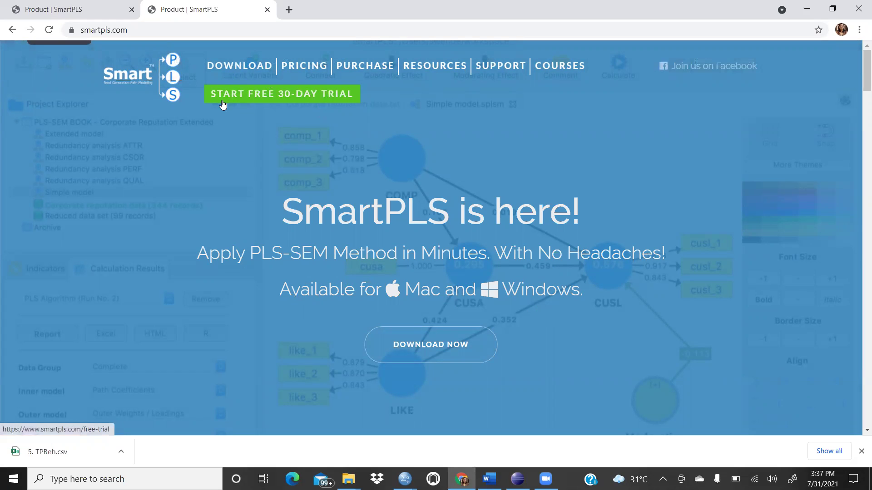
Examine the SmartPLS home page's feature overview and its list of available calculation methods.
scroll(434, 141, "down", 1)
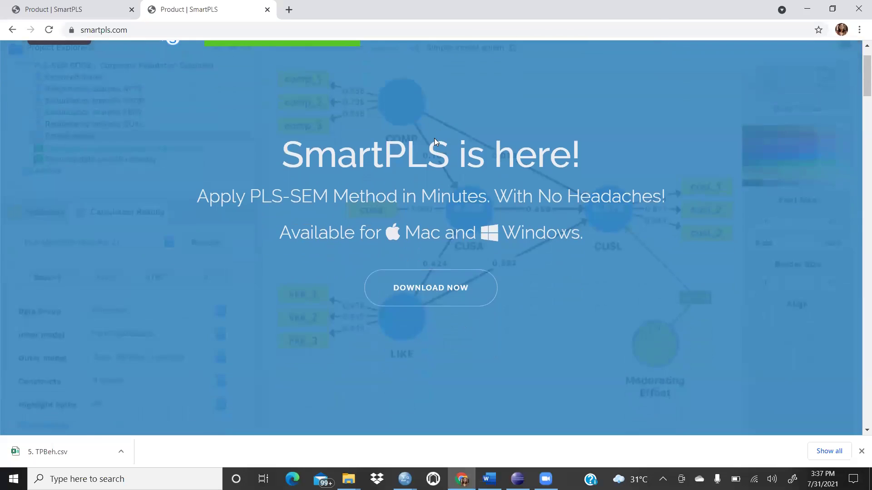
scroll(435, 141, "down", 3)
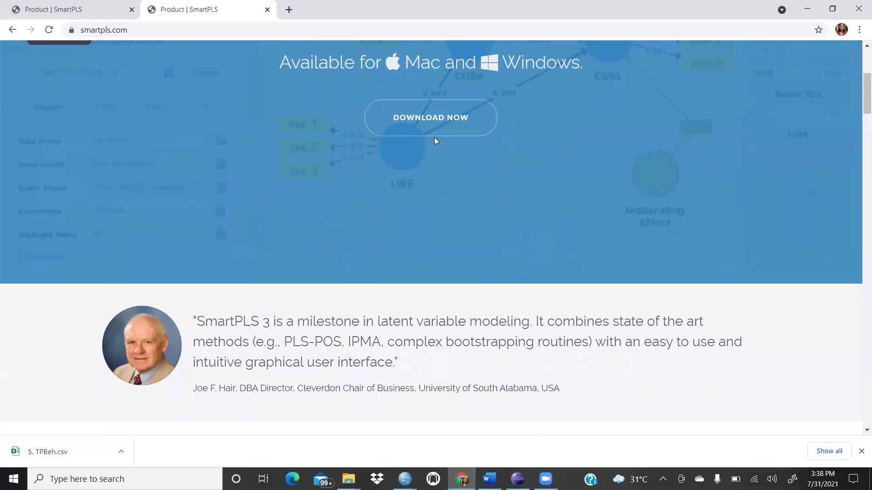
scroll(434, 140, "down", 1)
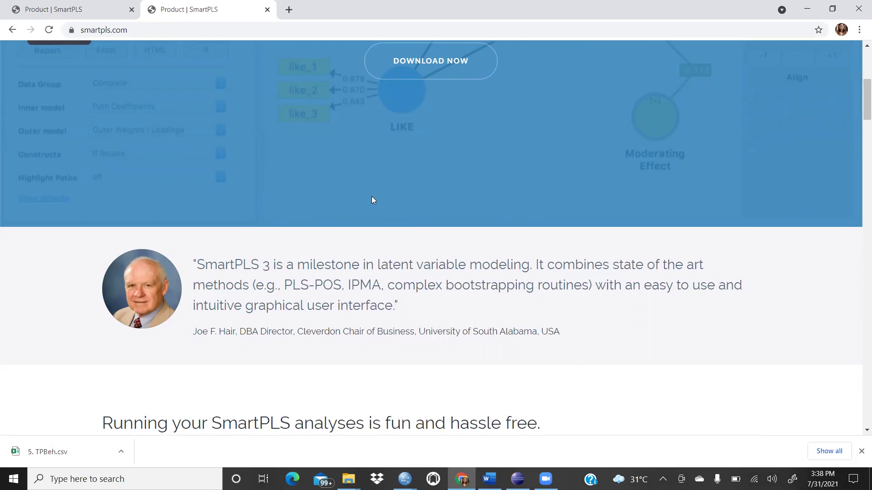
scroll(372, 199, "down", 3)
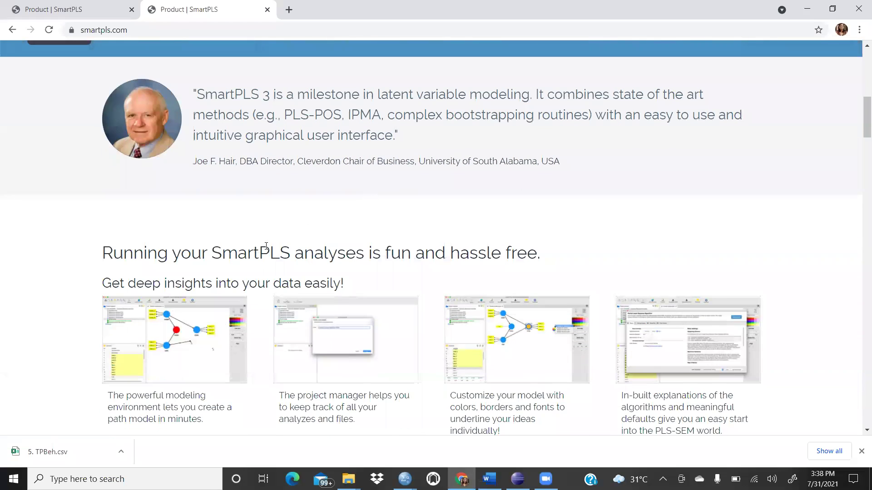
scroll(479, 217, "down", 2)
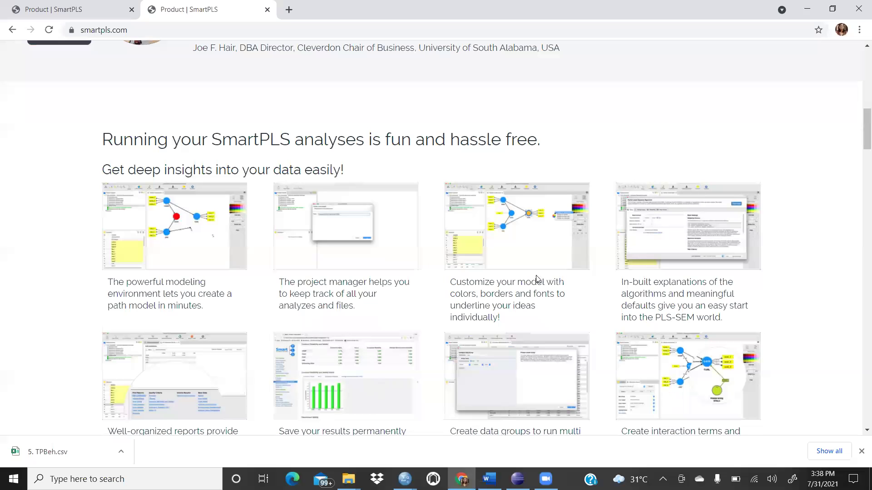
scroll(446, 228, "down", 2)
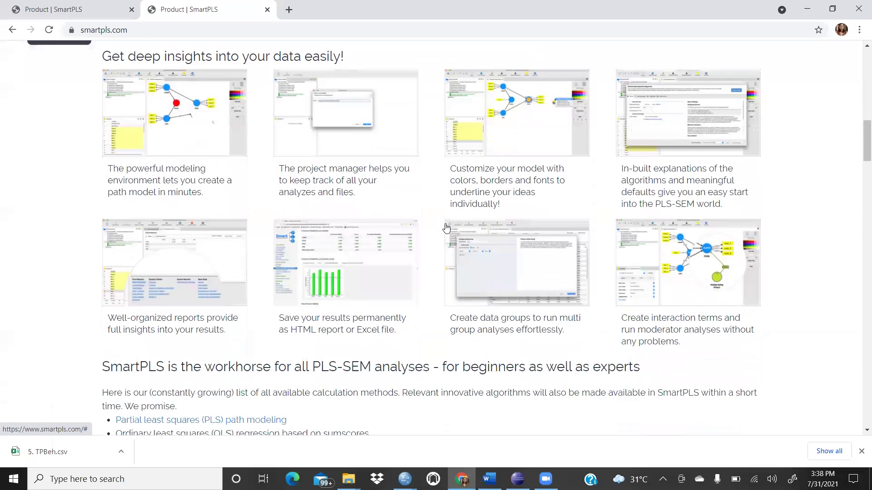
scroll(446, 228, "down", 3)
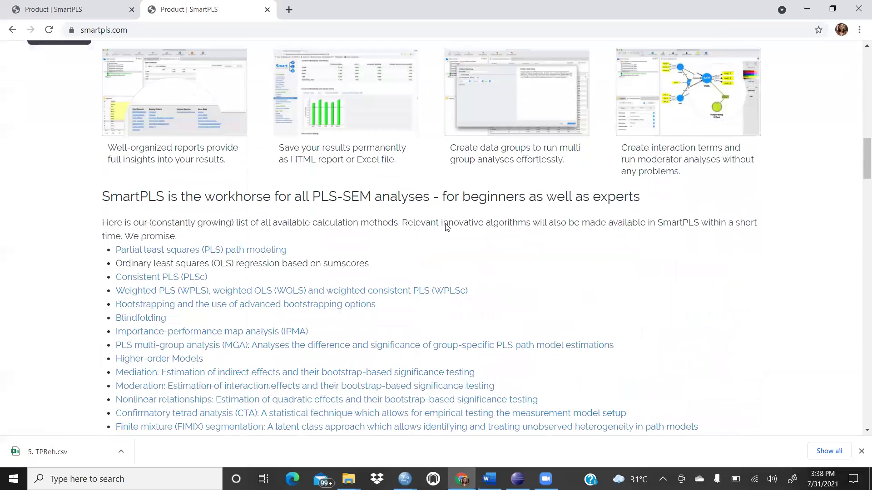
scroll(446, 223, "down", 3)
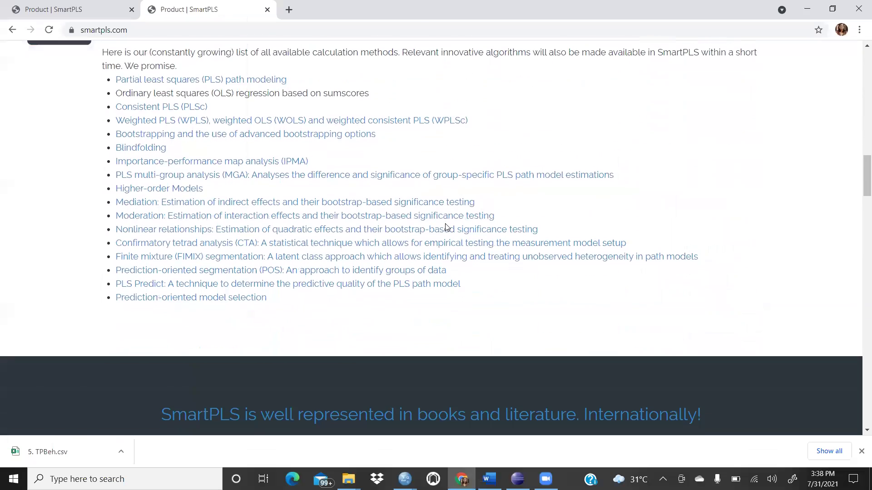
Look through the home page's books, international adaptions, risk-free trial offer and user testimonials.
scroll(446, 228, "down", 5)
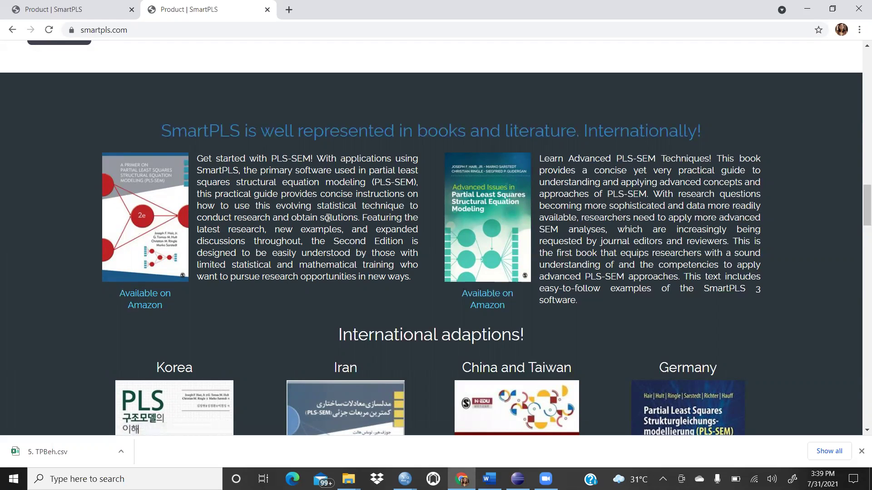
scroll(331, 210, "down", 3)
scroll(324, 211, "down", 3)
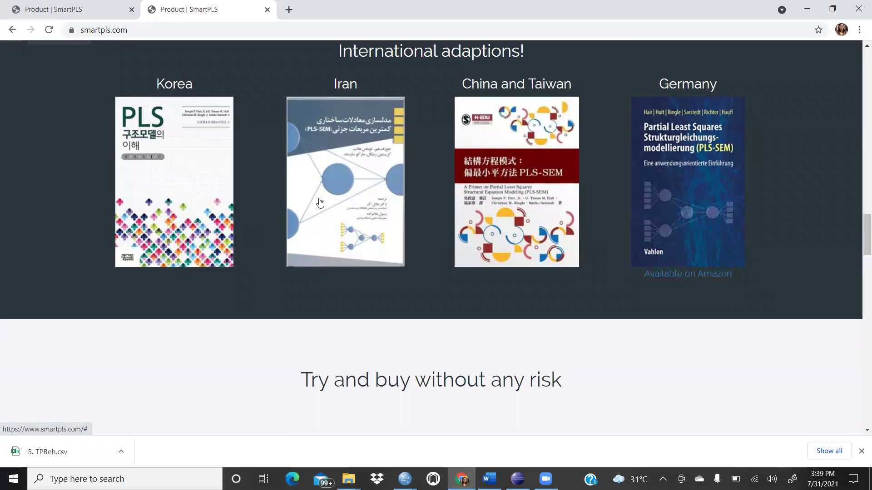
scroll(320, 203, "down", 1)
scroll(319, 202, "down", 7)
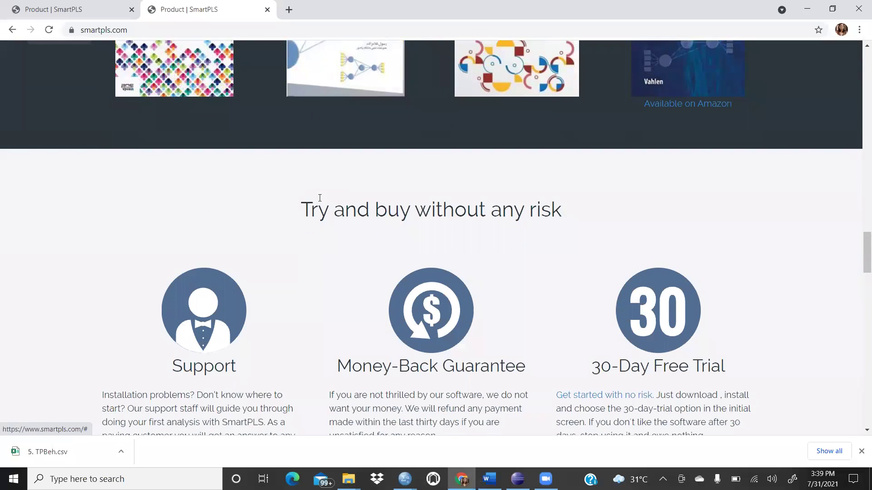
scroll(320, 202, "down", 18)
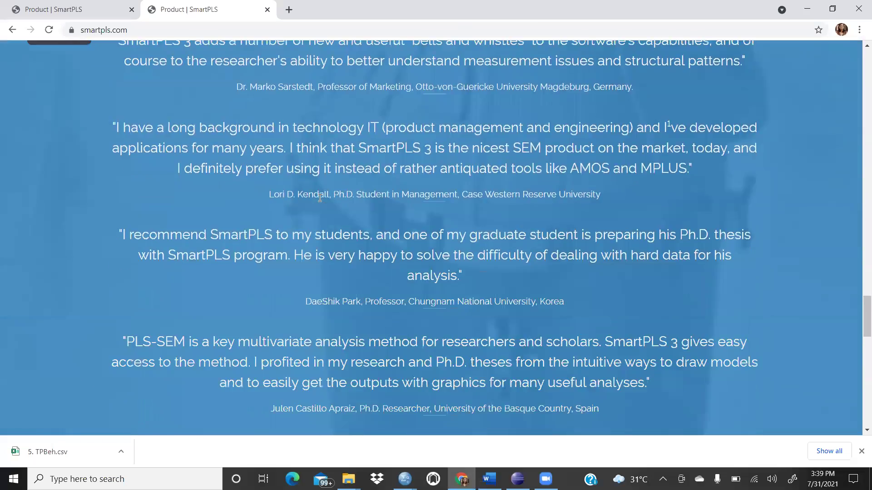
scroll(319, 198, "down", 10)
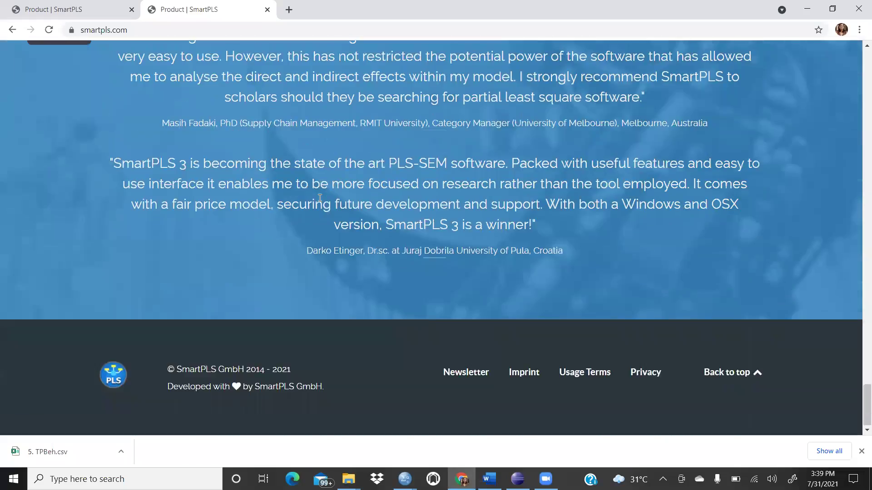
scroll(320, 198, "up", 9)
scroll(321, 198, "up", 20)
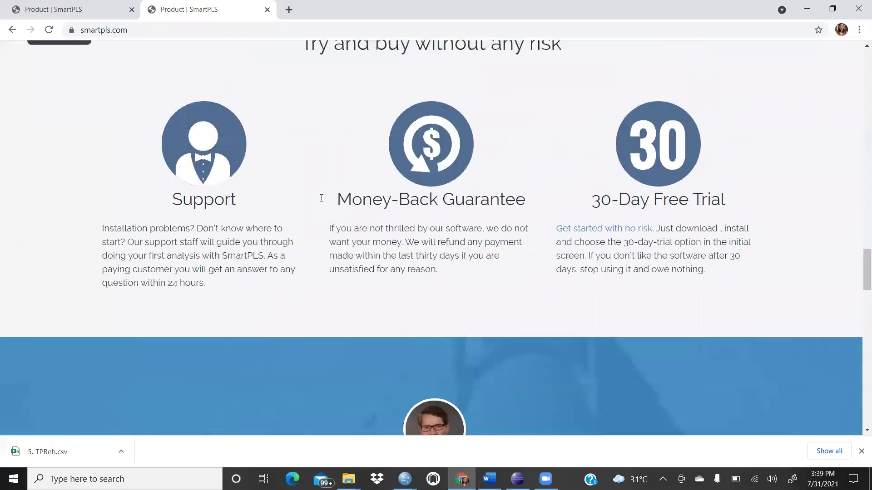
Return to the beginning of the SmartPLS home page and switch to the smartpls2 folder in File Explorer.
scroll(322, 198, "up", 7)
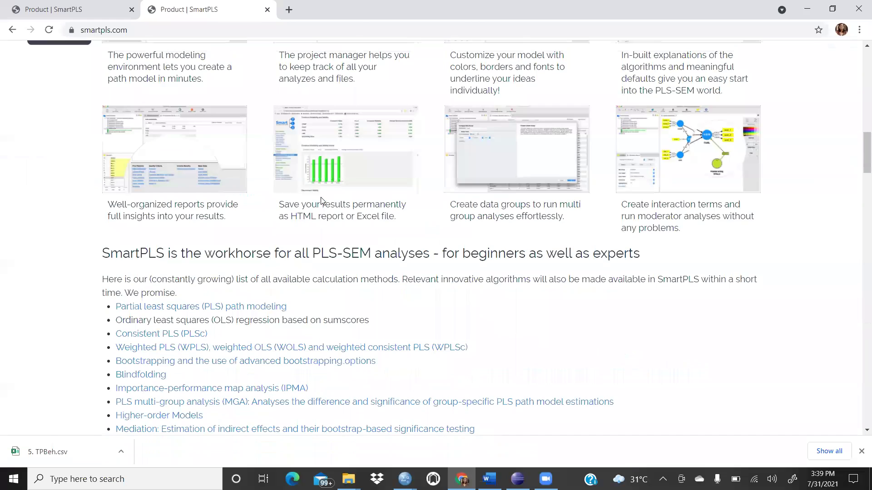
scroll(321, 201, "up", 8)
scroll(322, 198, "up", 10)
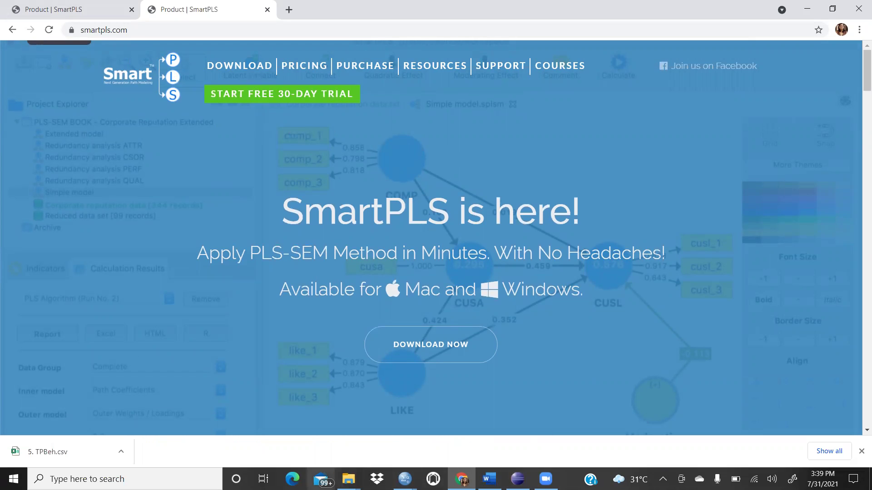
left_click(348, 479)
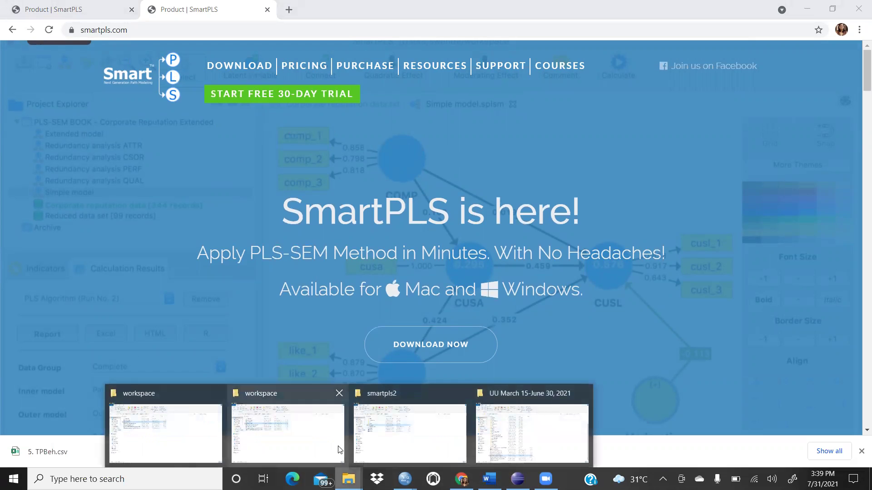
left_click(395, 440)
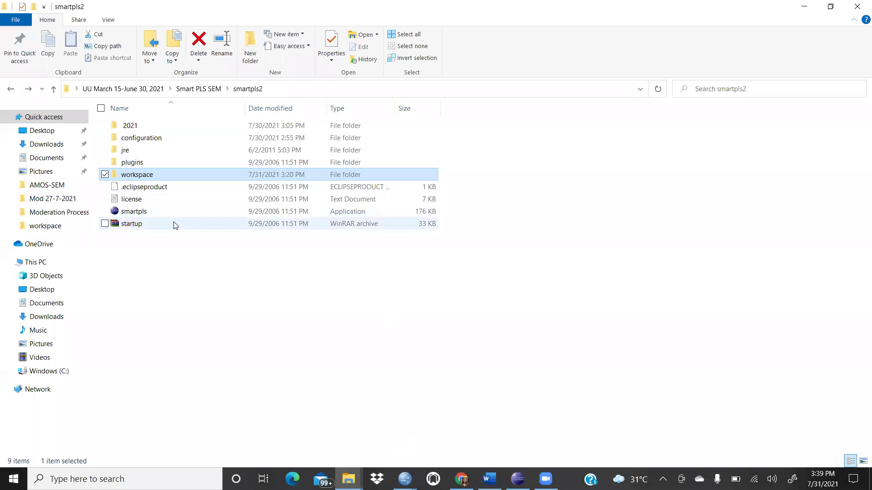
Look at the available actions for the smartpls application and the contents of the workspace folder, returning to the smartpls2 folder.
right_click(140, 213)
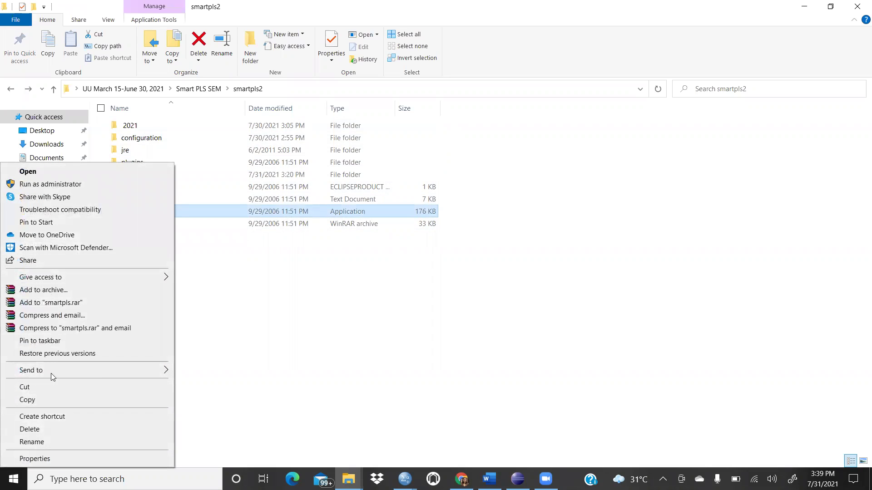
left_click(249, 337)
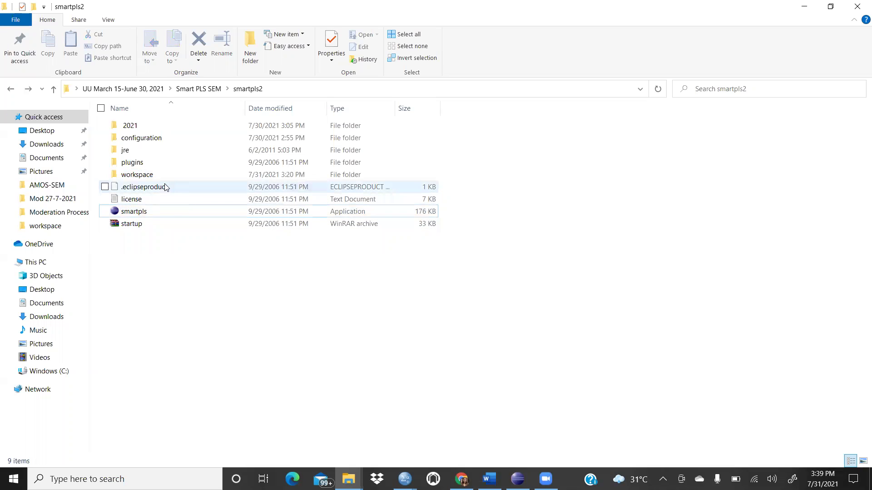
left_click(136, 177)
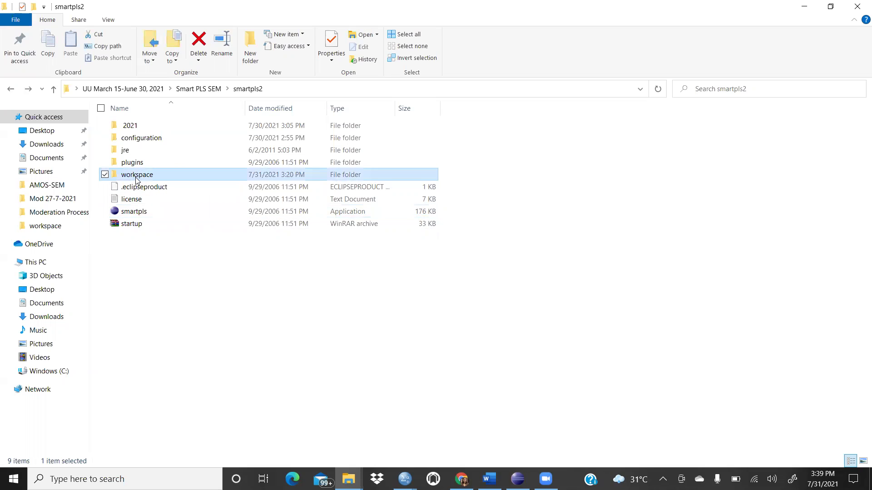
double_click(136, 176)
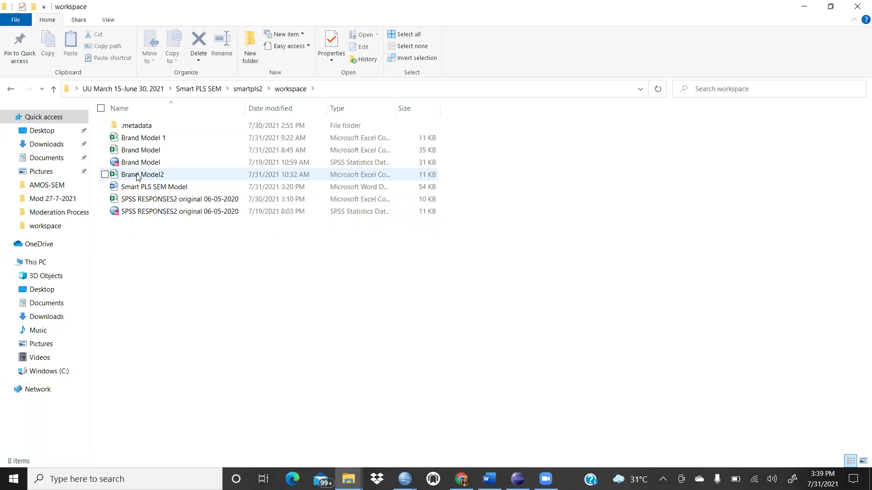
left_click(10, 89)
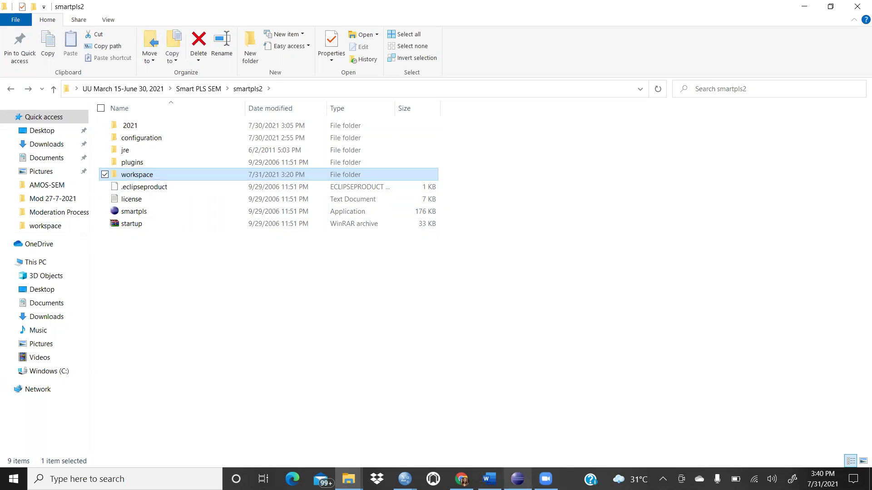
left_click(517, 479)
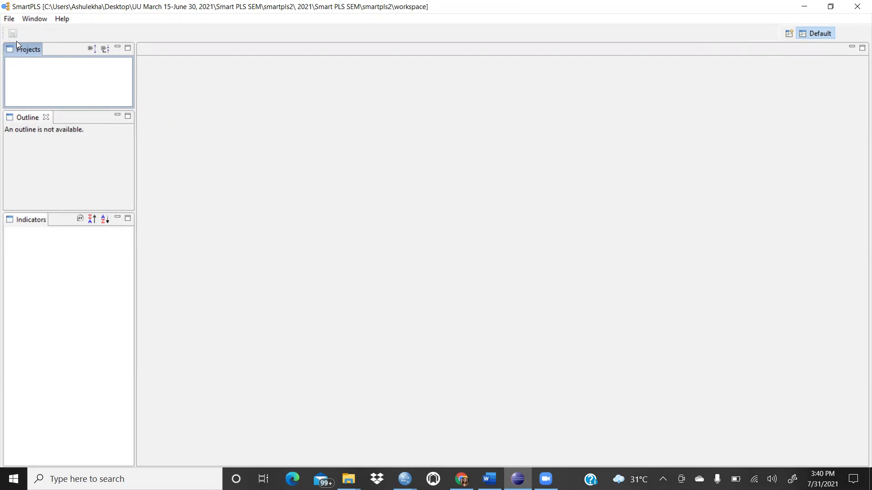
right_click(49, 74)
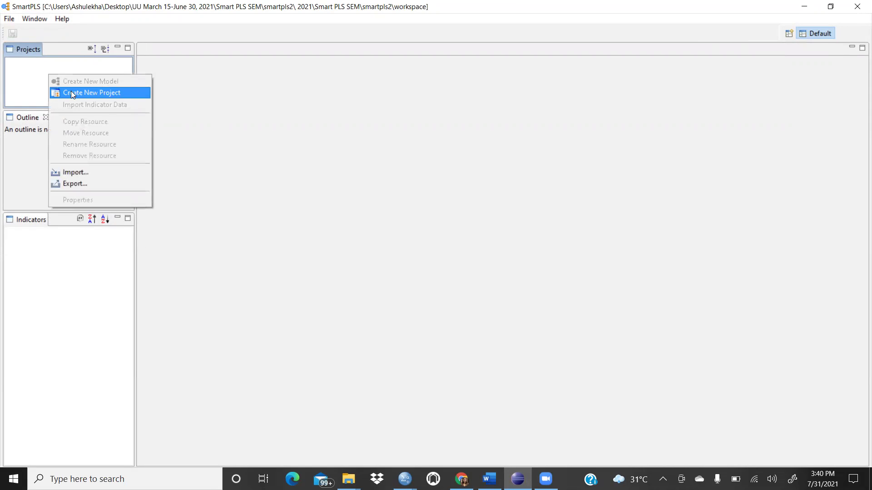
left_click(17, 71)
right_click(18, 71)
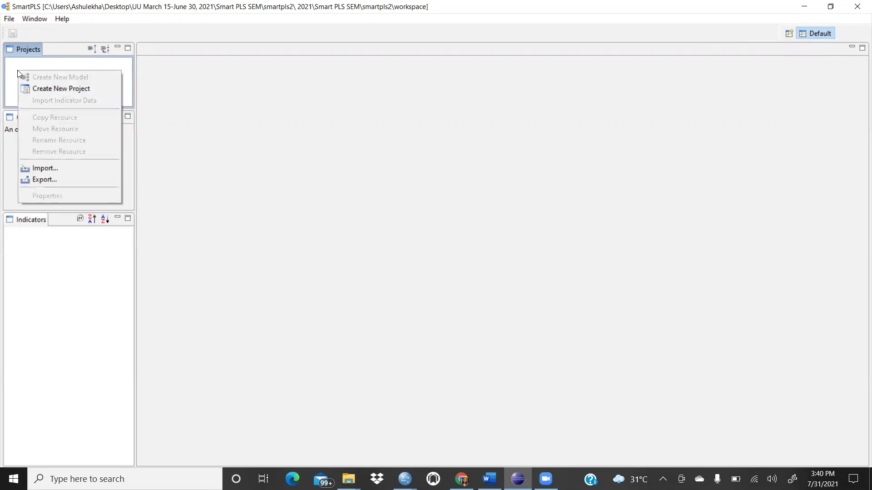
left_click(38, 94)
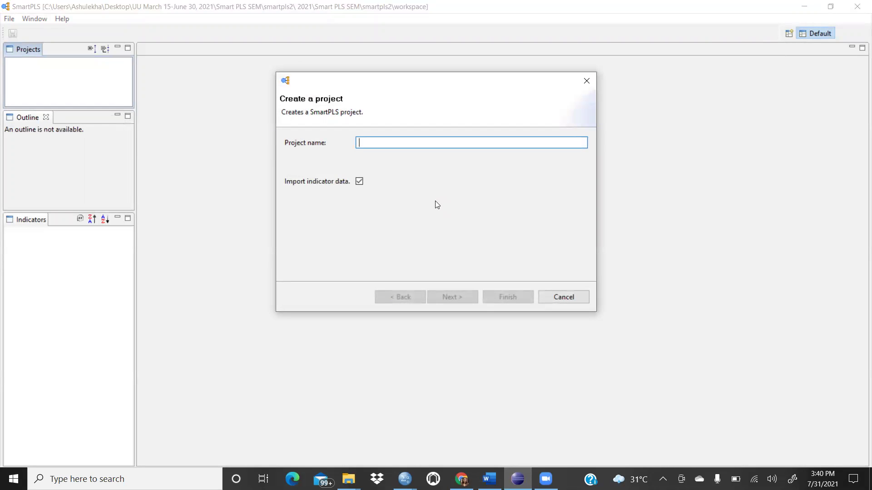
type("Bra")
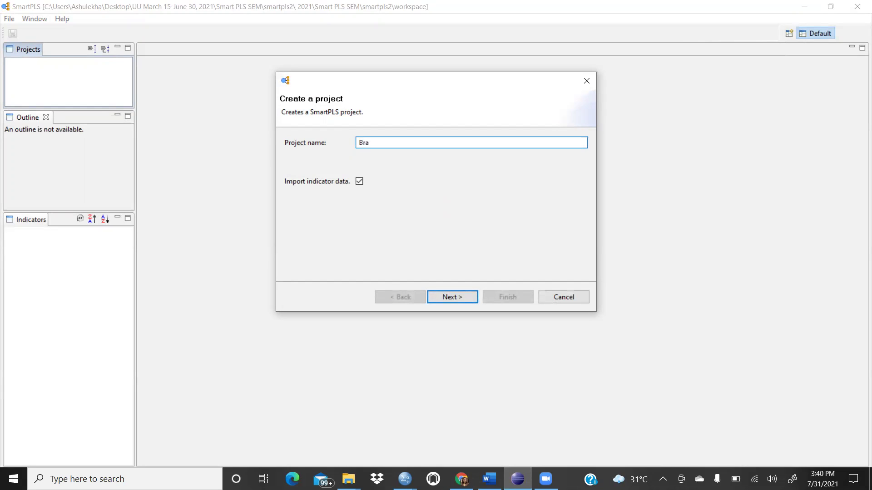
type("n")
key("BackSpace")
key("BackSpace")
type("and")
left_click(450, 296)
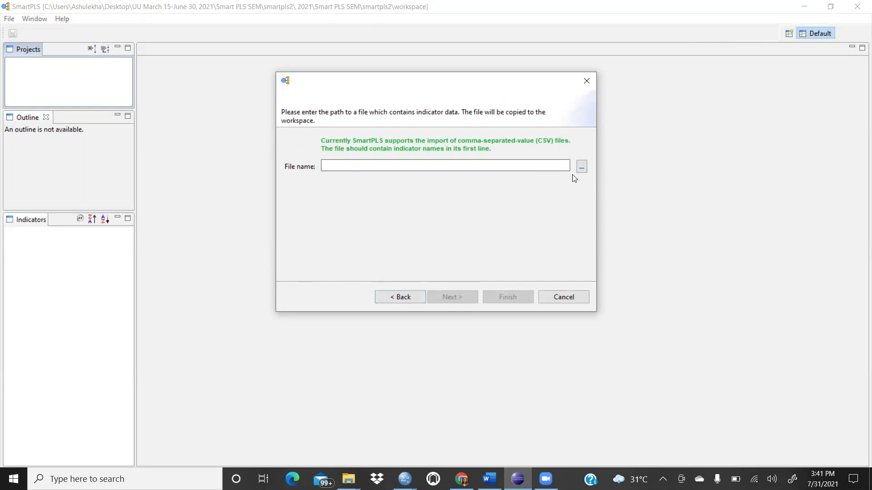
left_click(584, 165)
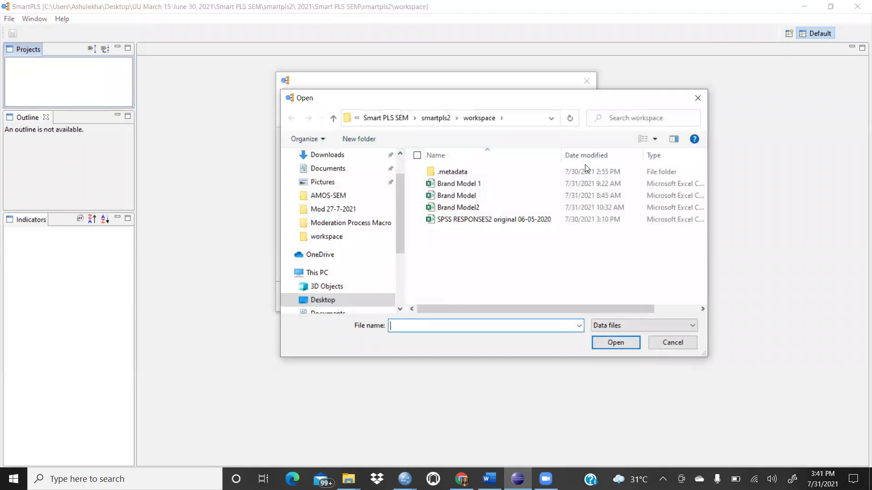
left_click(467, 209)
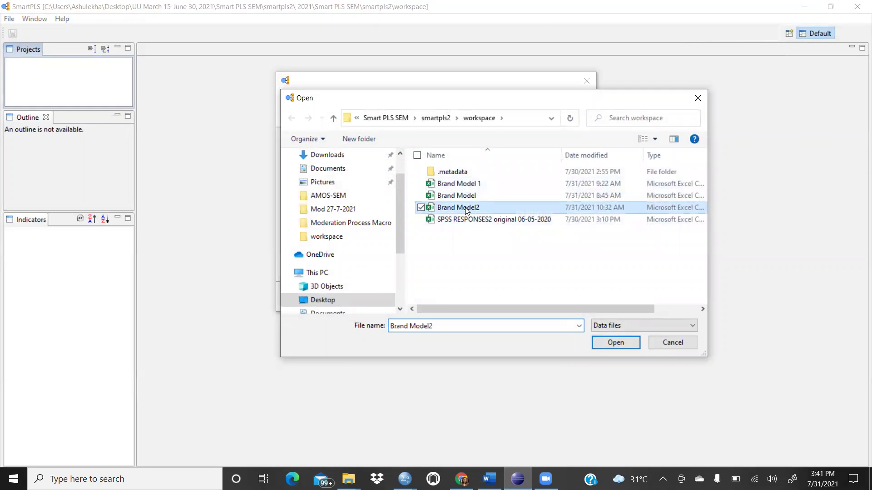
left_click(521, 274)
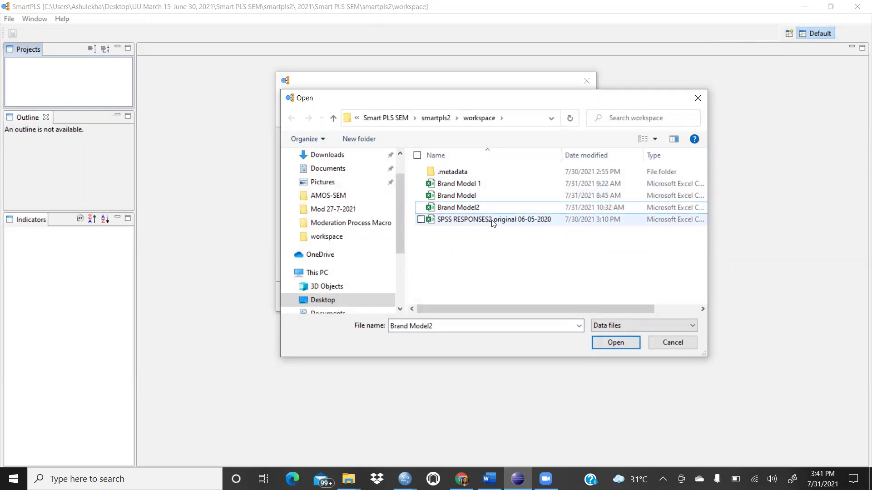
left_click(690, 100)
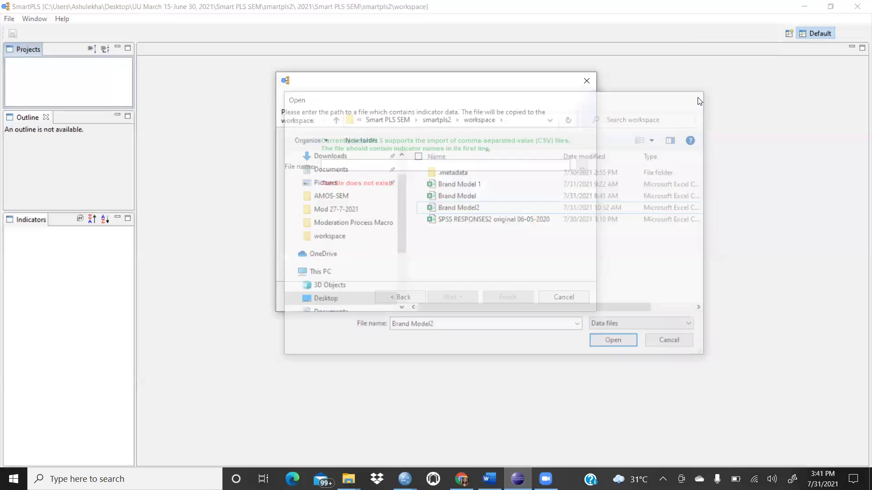
left_click(586, 81)
Switch to the Brand Model.sav dataset in SPSS and examine its variable list and data records.
left_click(404, 479)
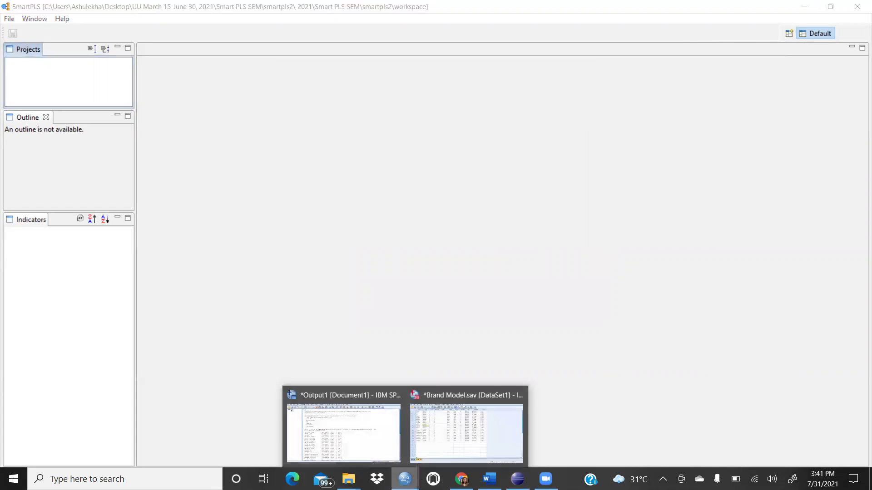
left_click(462, 443)
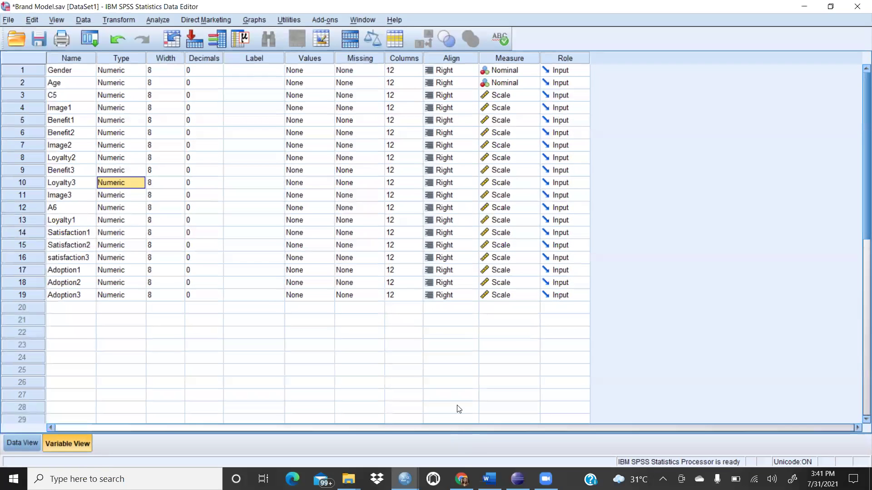
left_click(21, 441)
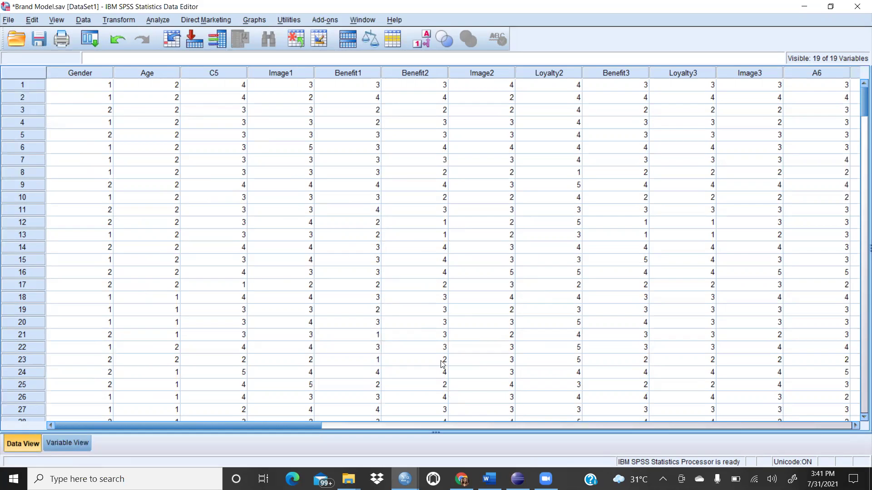
left_click(8, 20)
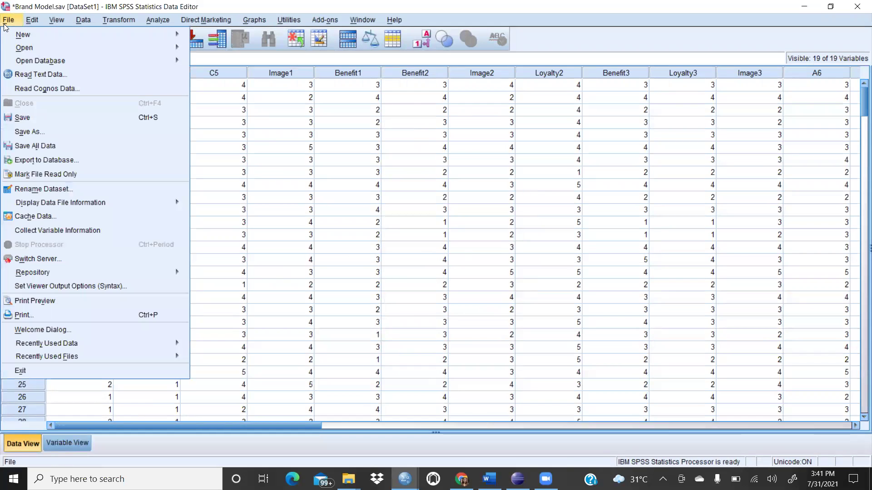
left_click(37, 131)
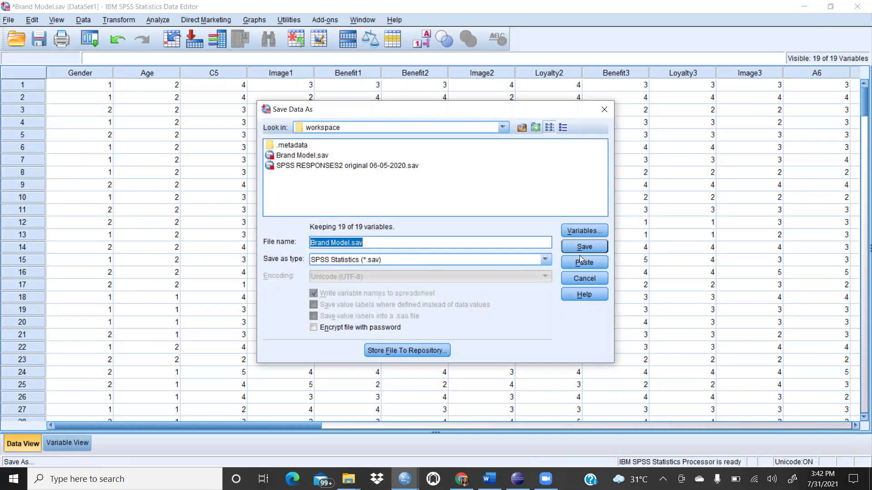
left_click(545, 260)
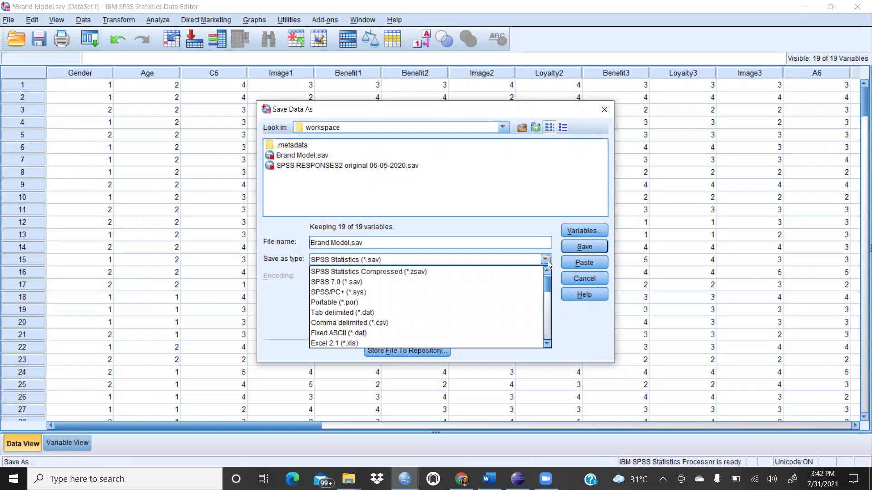
left_click(358, 323)
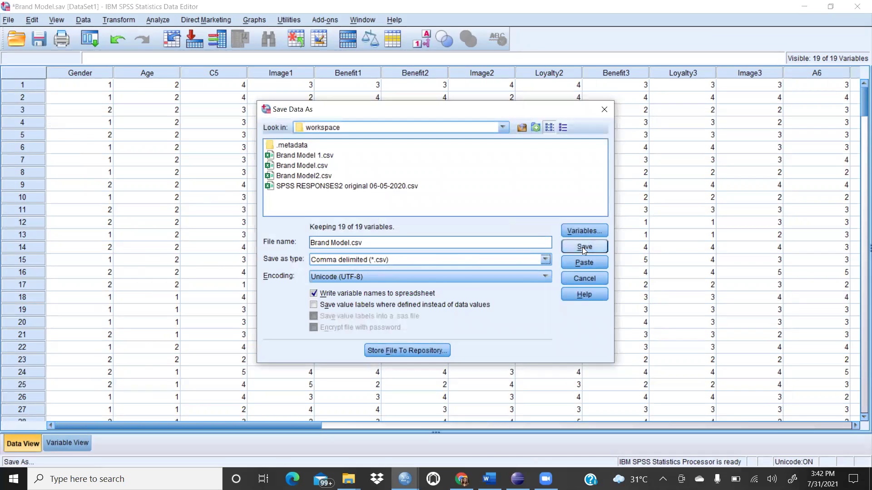
left_click(605, 109)
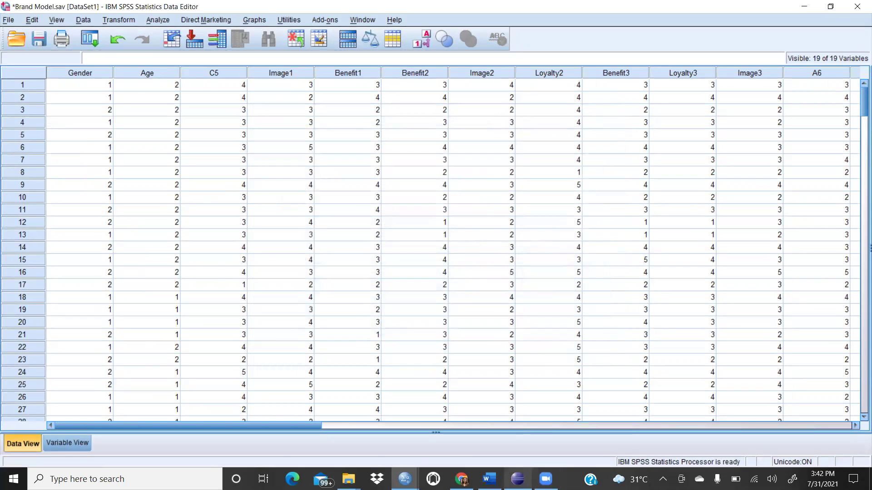
Switch to SmartPLS and create a project named Brand that imports its indicator data from the Brand Model2 file.
left_click(518, 479)
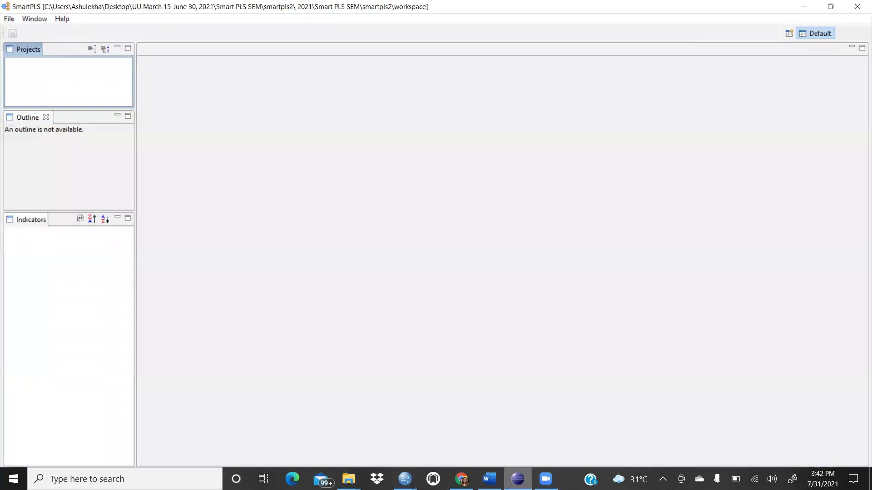
right_click(77, 82)
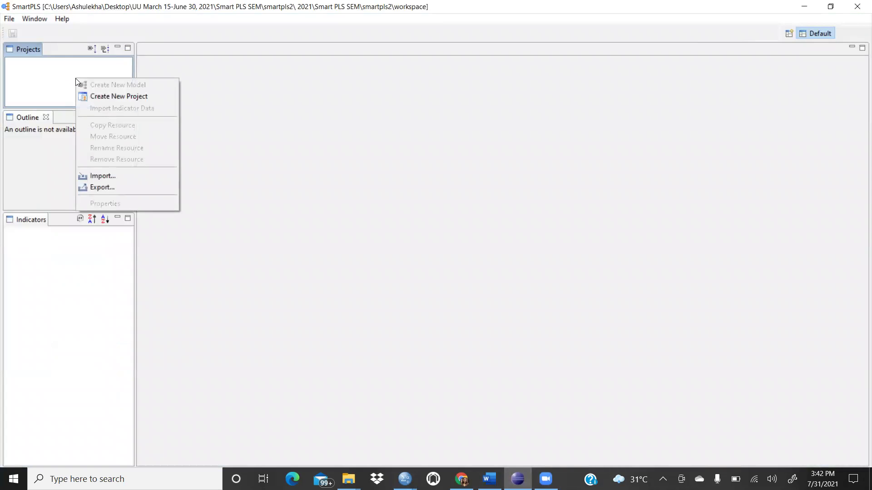
left_click(99, 98)
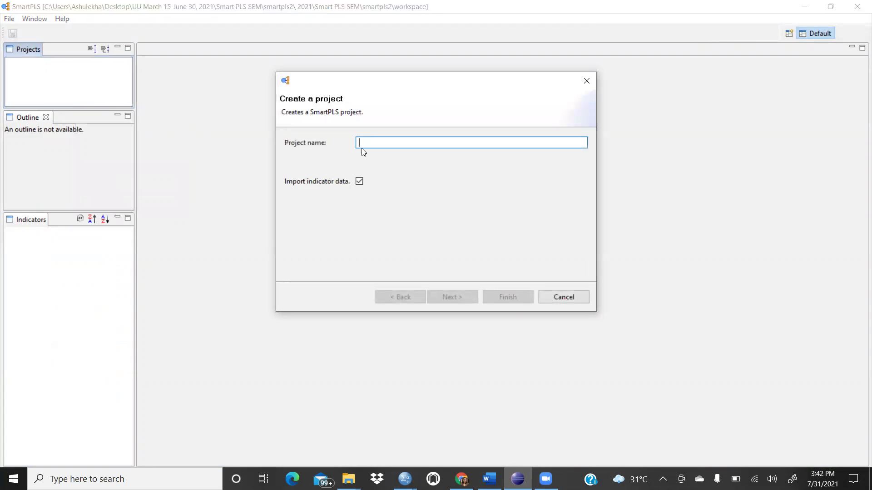
type("Brand")
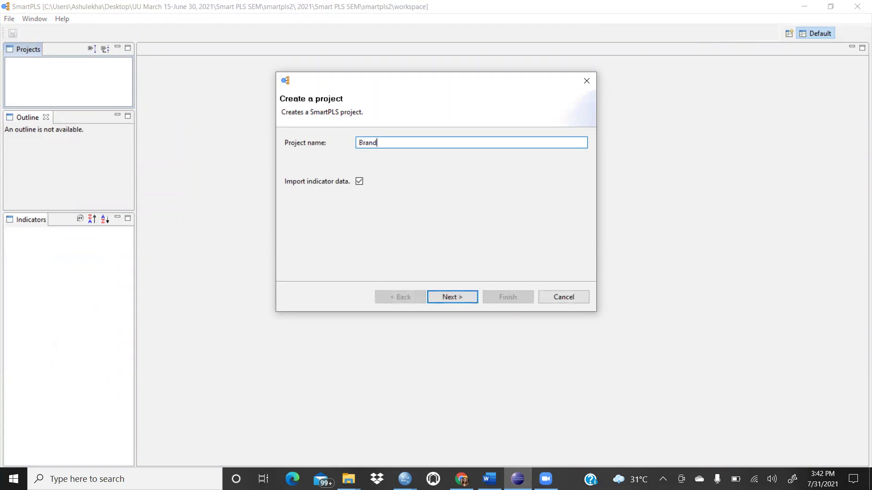
left_click(459, 296)
left_click(581, 167)
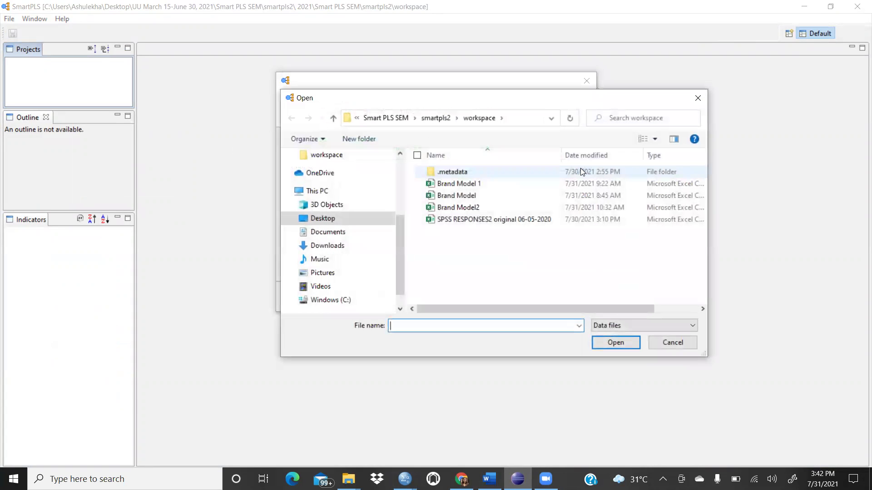
left_click(485, 207)
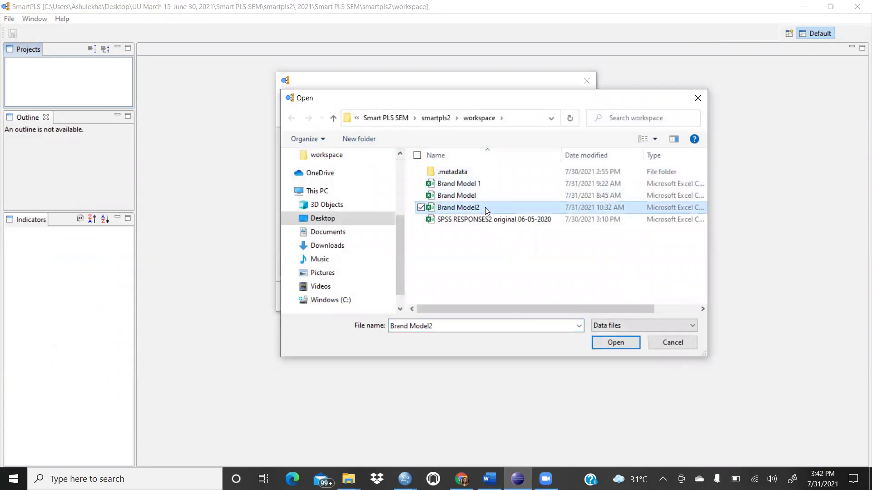
left_click(618, 344)
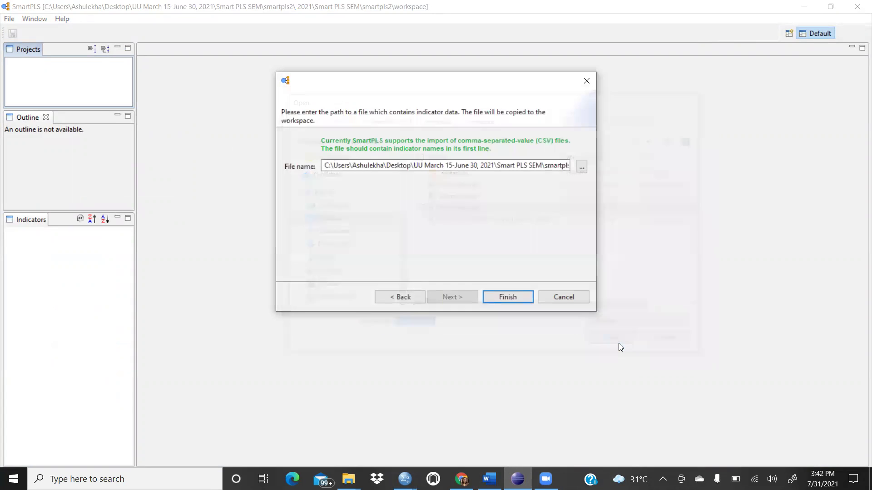
left_click(510, 297)
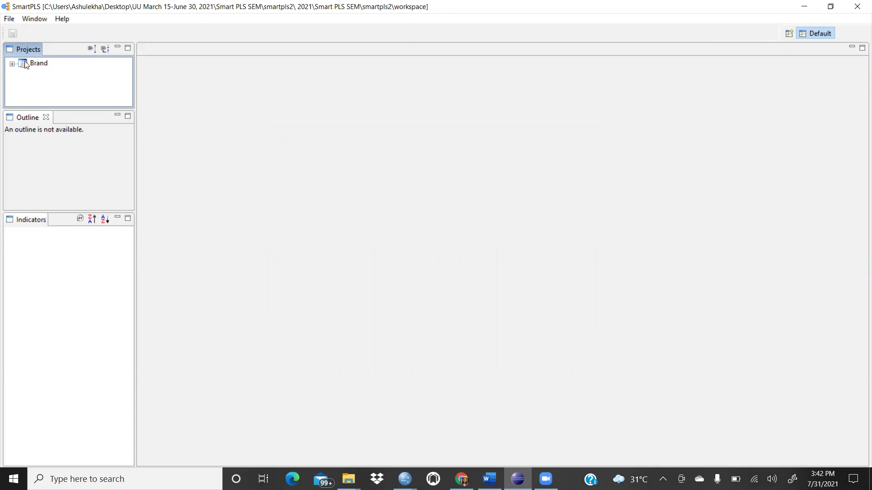
Restore the normal screen magnification, close Magnifier, and open the Brand.splsm model from the expanded Brand project.
left_click(12, 64)
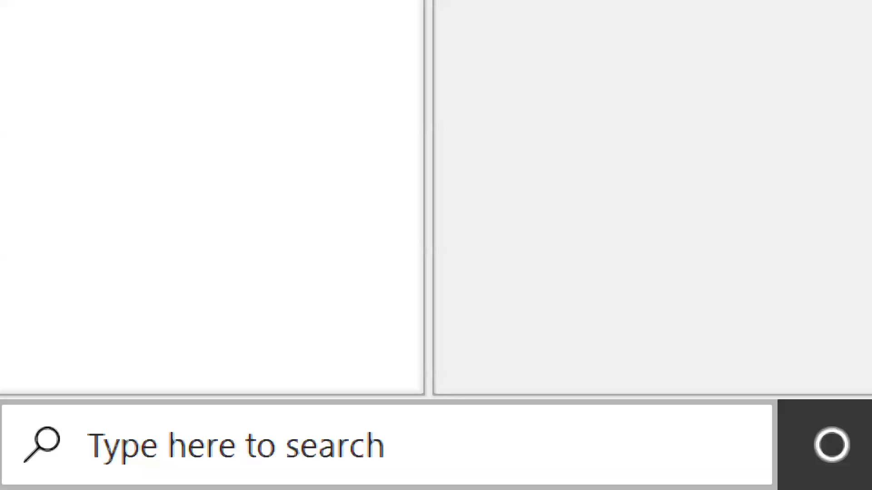
key("super+minus")
key("super+minus")
key("super+minus")
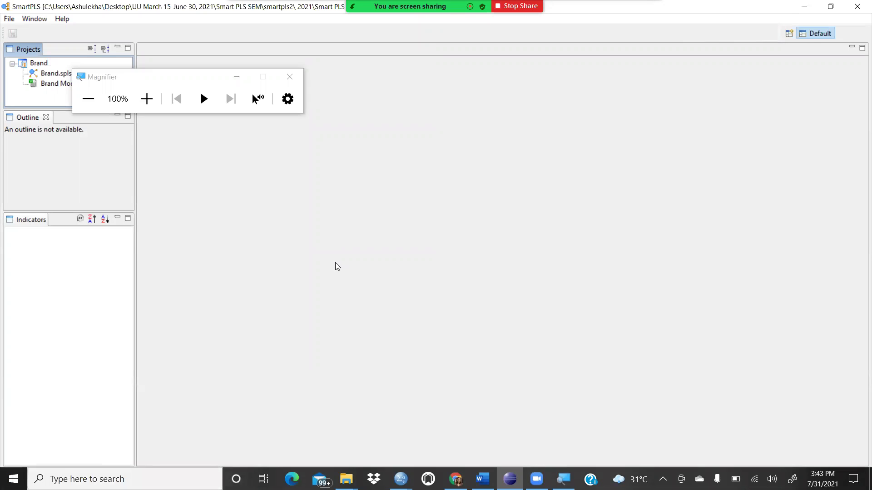
left_click(289, 76)
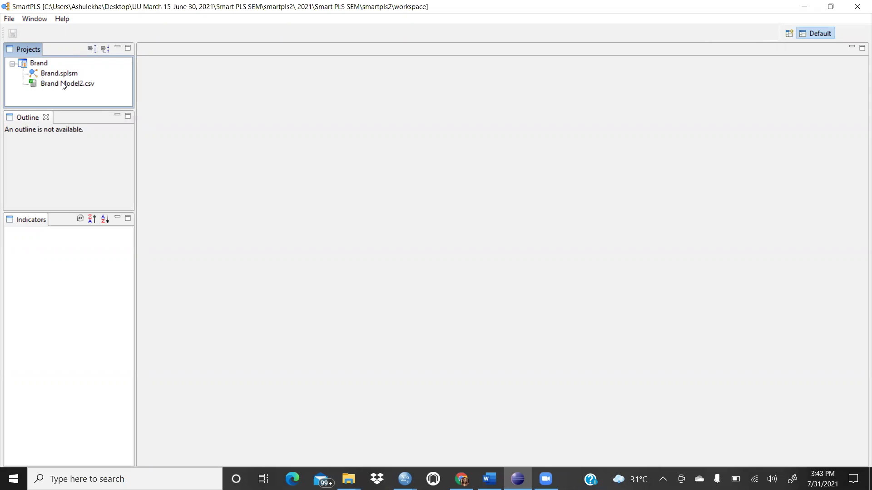
double_click(48, 75)
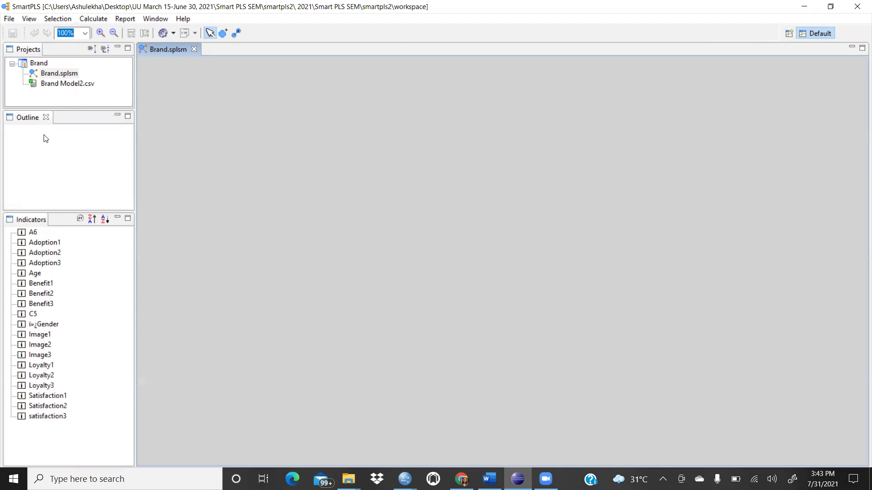
Open Brand Model2.csv, validate its indicator data, and return to the Brand.splsm model.
double_click(45, 86)
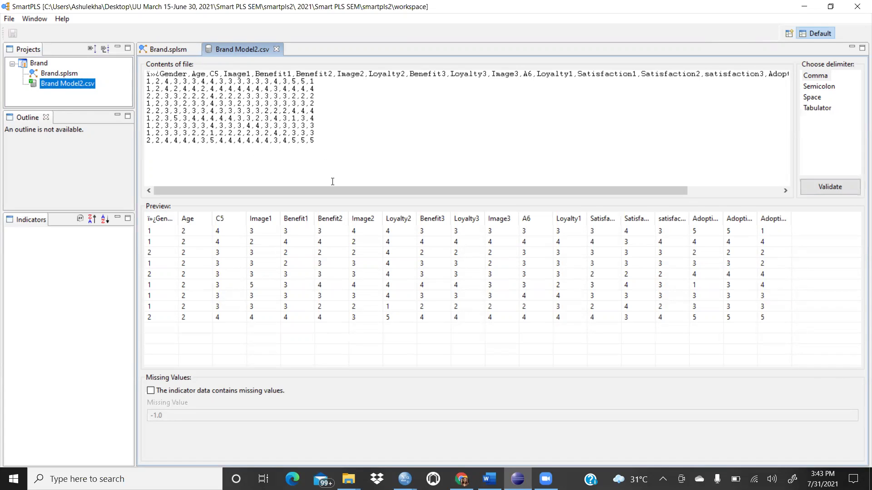
left_click(828, 189)
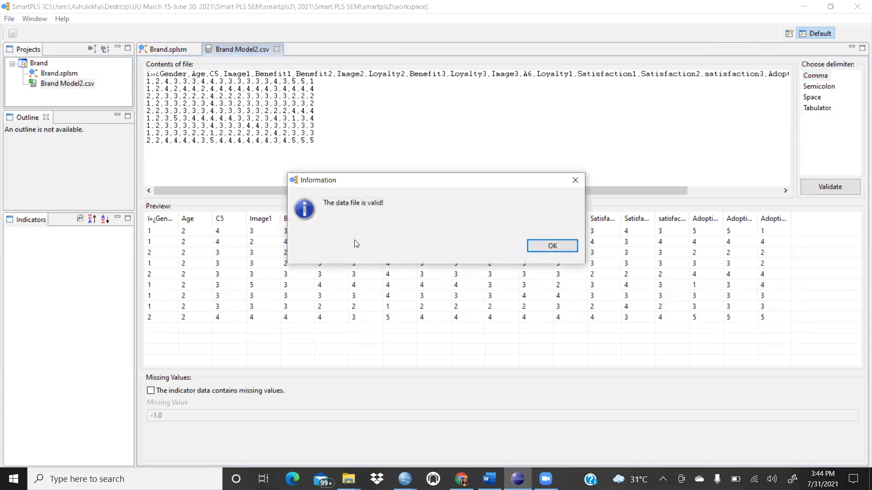
left_click(557, 245)
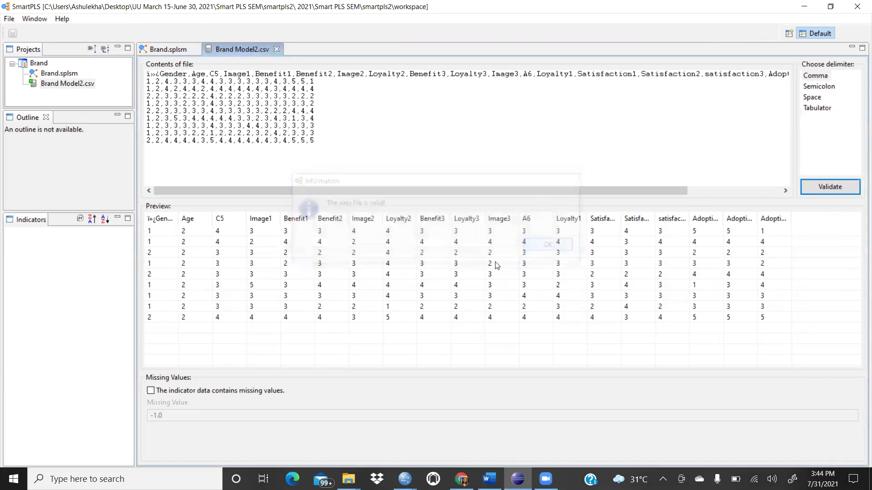
left_click(55, 75)
double_click(54, 75)
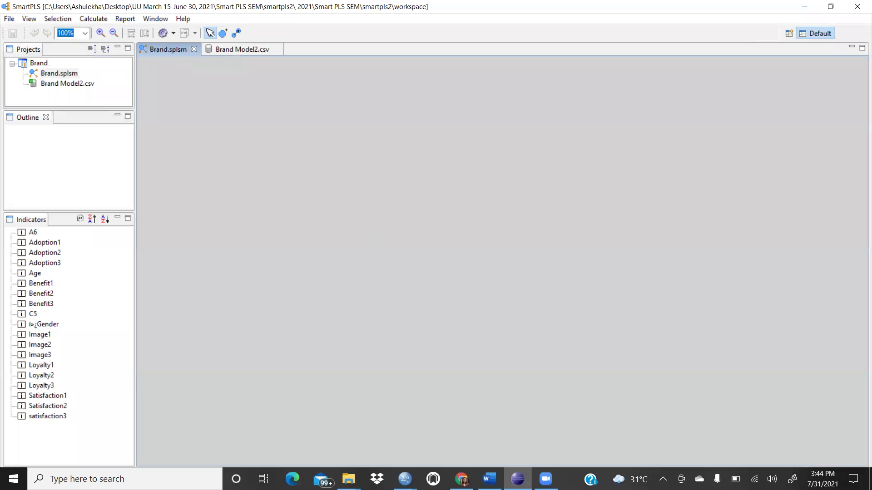
Switch to the Smart PLS SEM Model document in Word and examine the Case Study 1 diagram and the indicators listed under each construct.
left_click(489, 479)
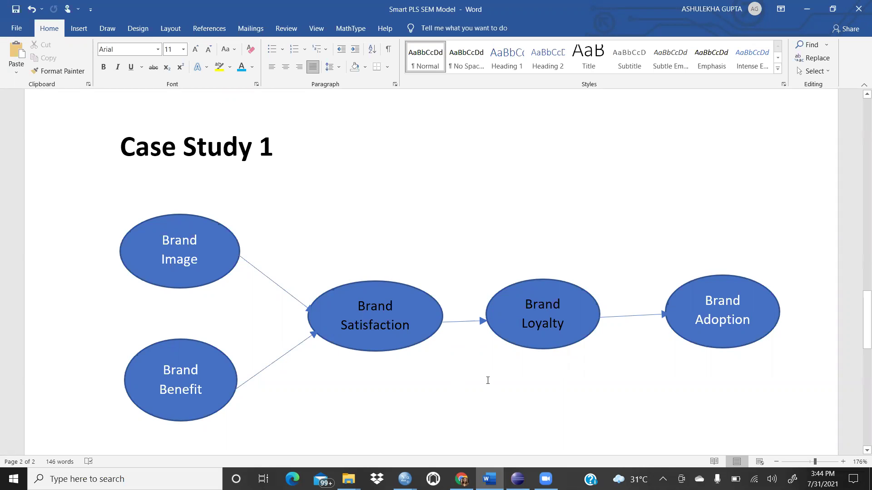
scroll(456, 366, "down", 1)
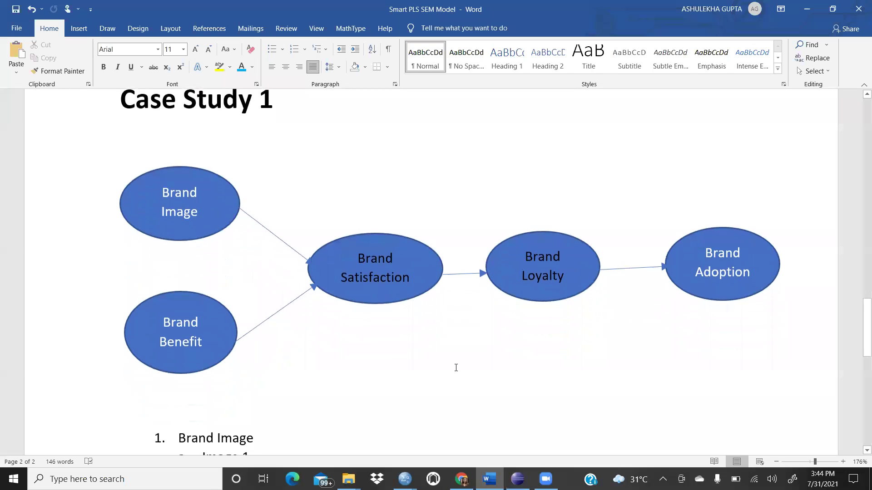
scroll(454, 366, "down", 3)
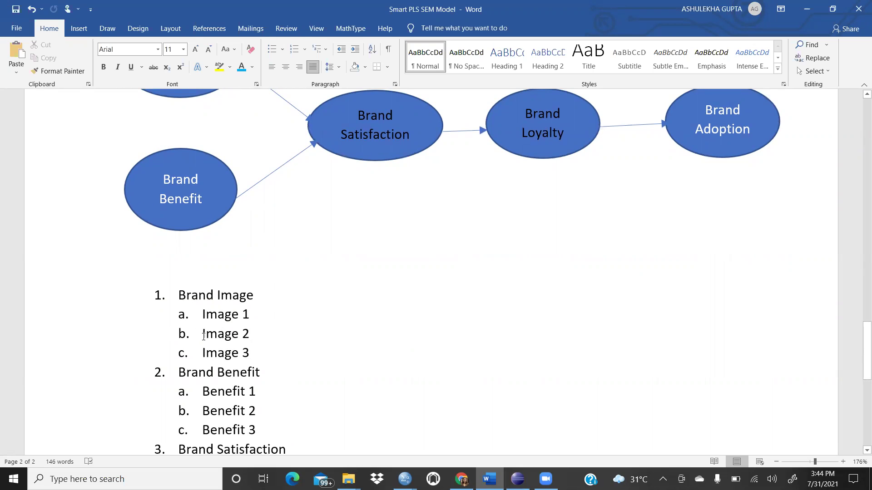
scroll(266, 296, "down", 3)
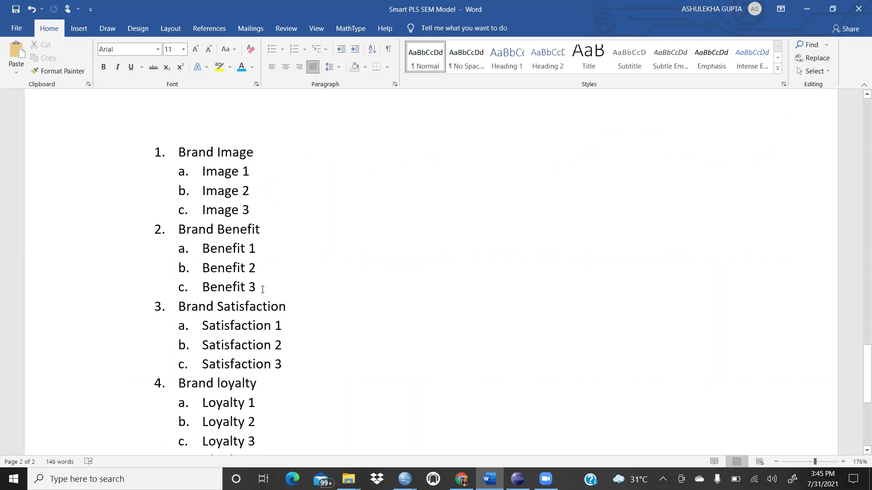
scroll(283, 289, "down", 2)
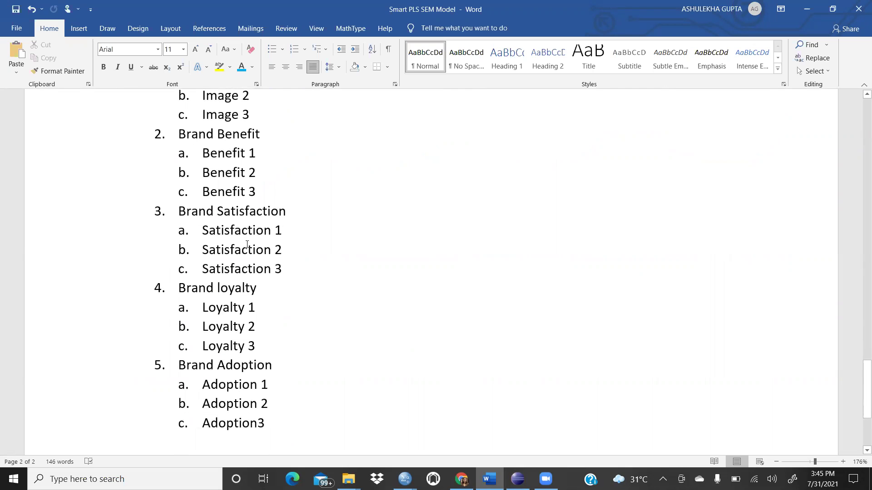
scroll(303, 268, "down", 1)
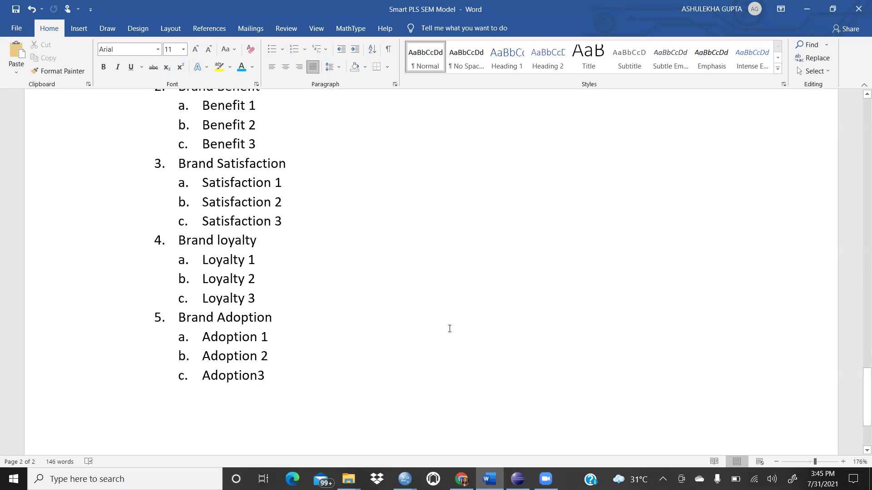
scroll(447, 339, "up", 9)
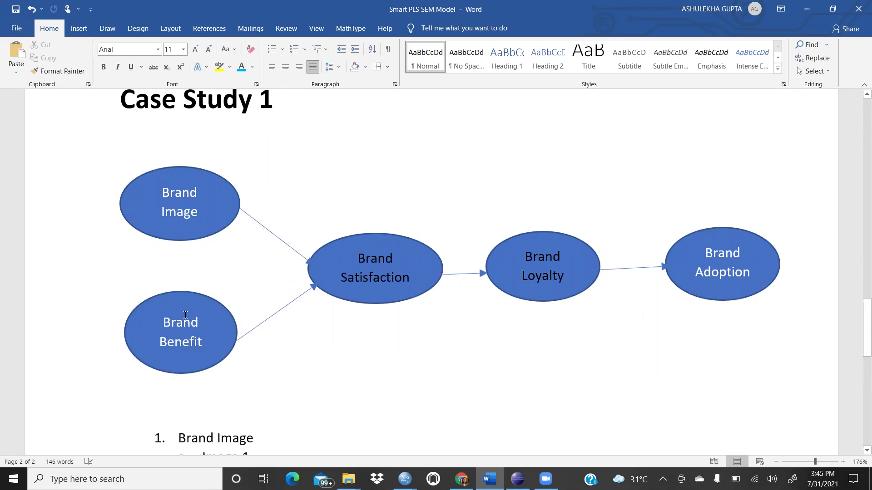
scroll(247, 253, "down", 4)
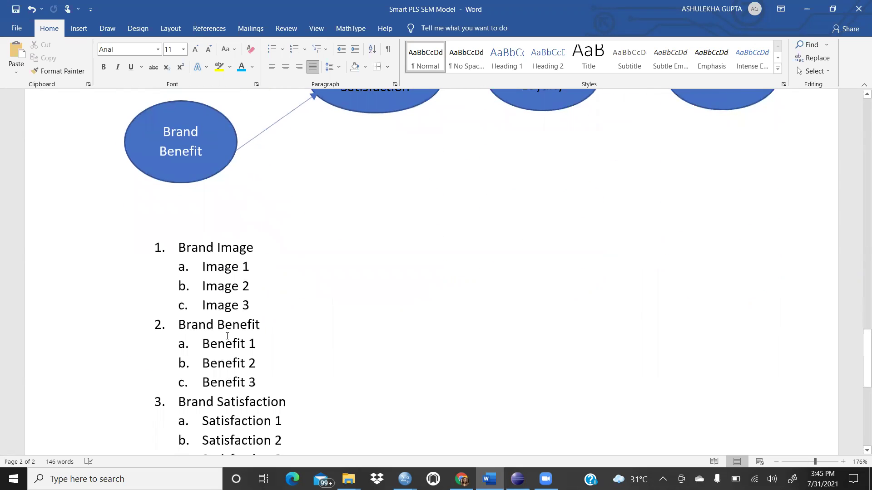
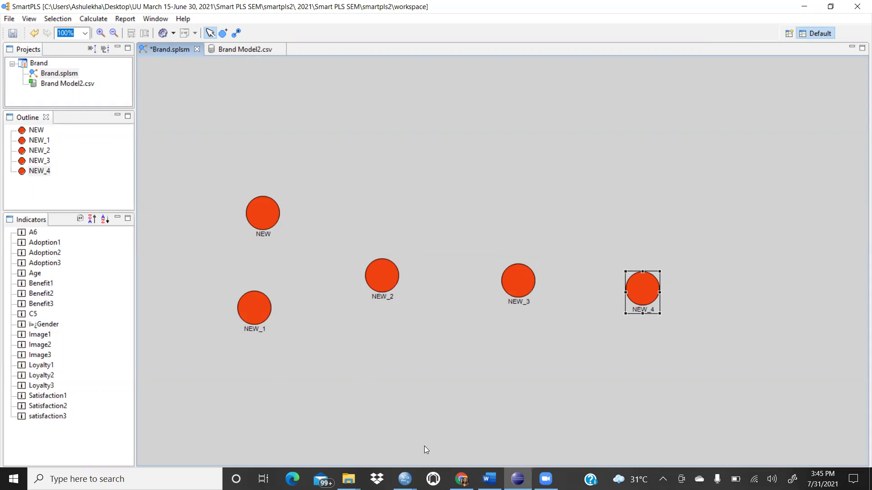
Check the Case Study 1 diagram in Word, then in SmartPLS assign indicators Image1, Image2 and Image3 to the latent variable NEW.
left_click(489, 479)
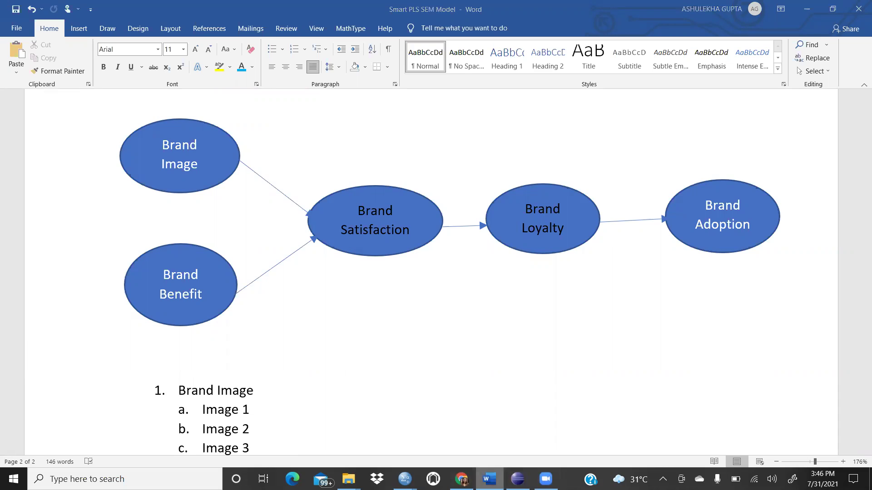
key("alt+Tab")
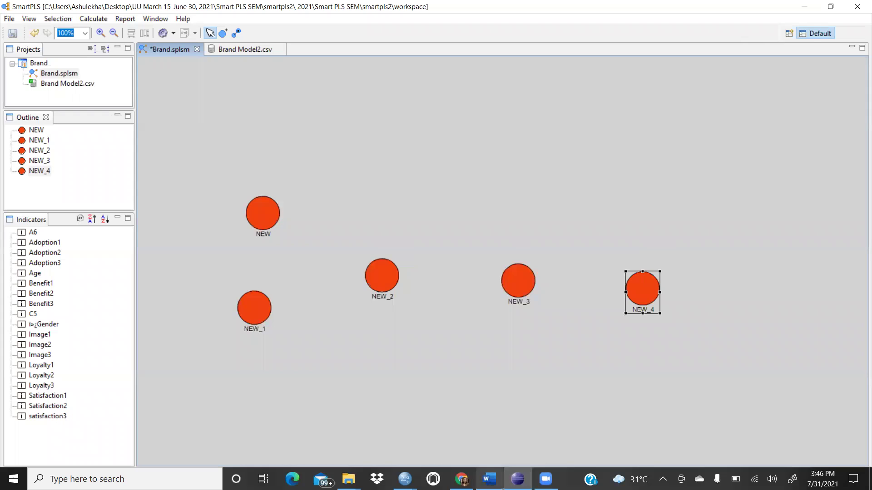
left_click(489, 479)
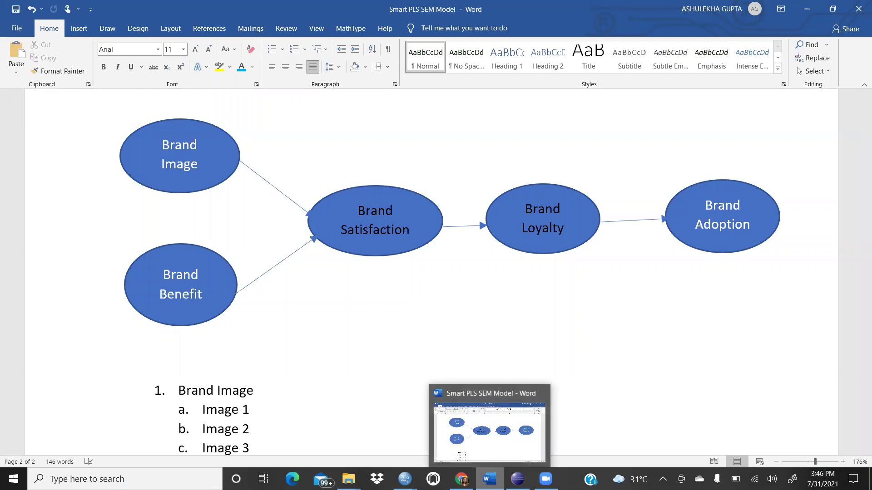
left_click(459, 436)
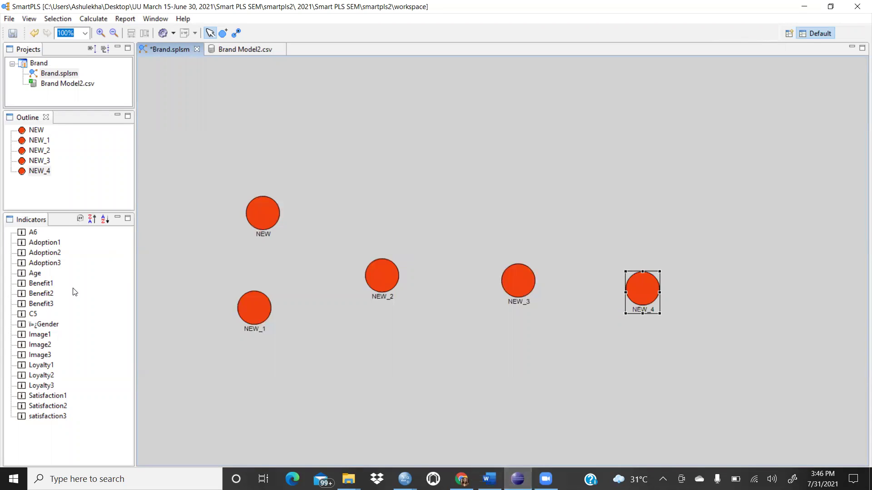
left_click_drag(45, 338, 262, 214)
left_click_drag(43, 344, 257, 220)
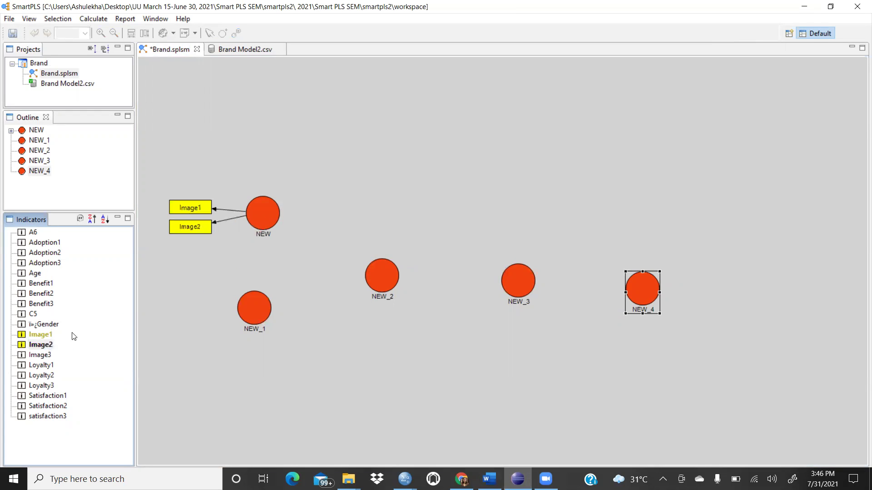
left_click_drag(31, 355, 265, 223)
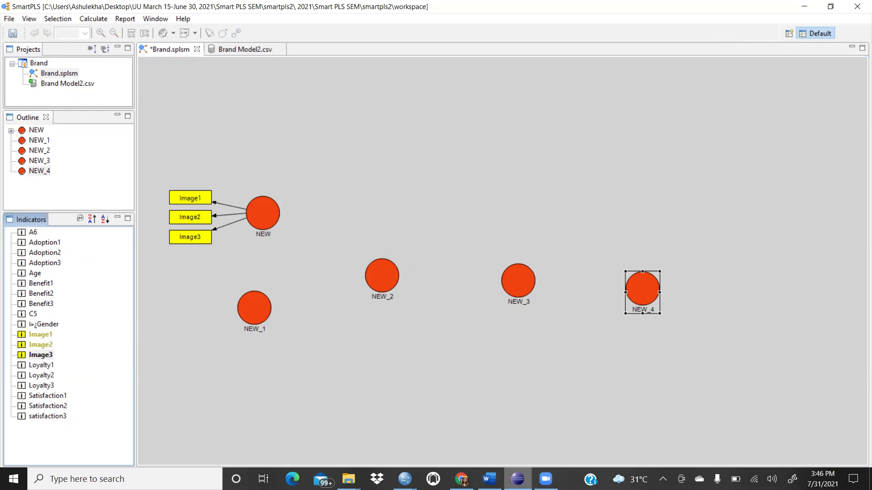
Consult the Word diagram again and assign Benefit1, Benefit2 and Benefit3 to the latent variable NEW_1 in SmartPLS.
left_click(489, 479)
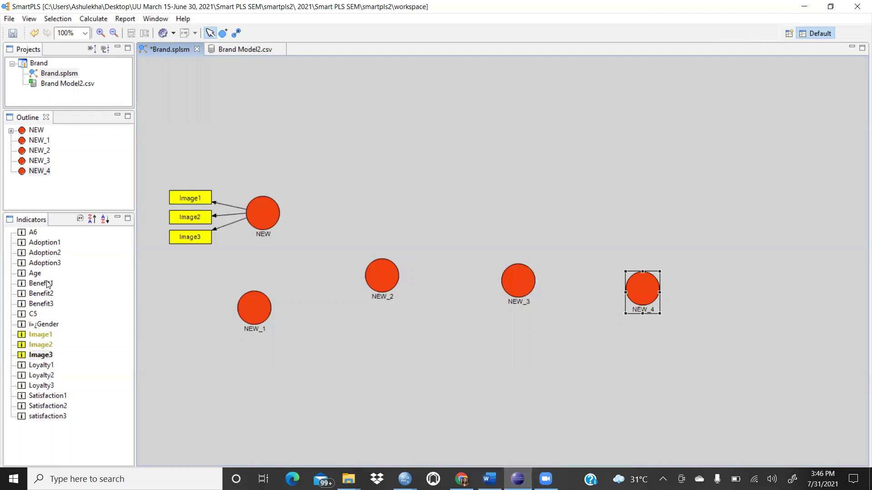
left_click_drag(48, 284, 242, 299)
left_click_drag(45, 299, 246, 324)
left_click_drag(46, 306, 249, 318)
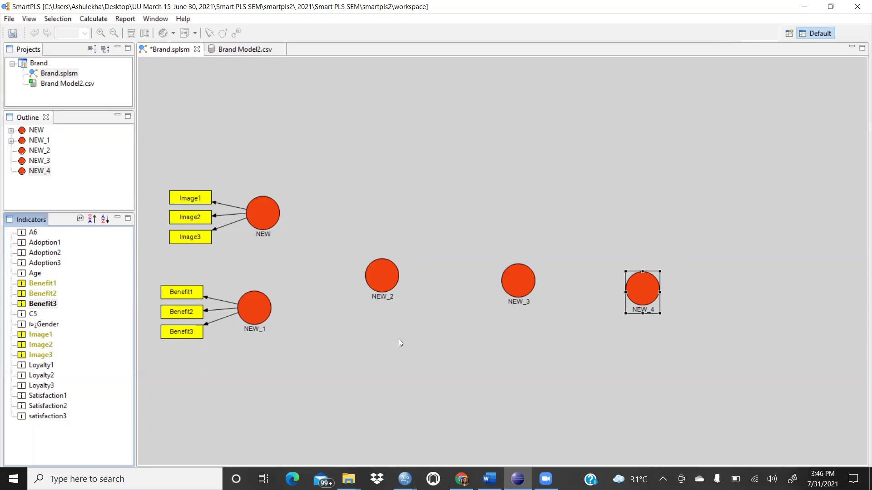
Check the construct order in the Word diagram and assign Satisfaction1, Satisfaction2 and satisfaction3 to the latent variable NEW_2 in SmartPLS.
left_click(489, 479)
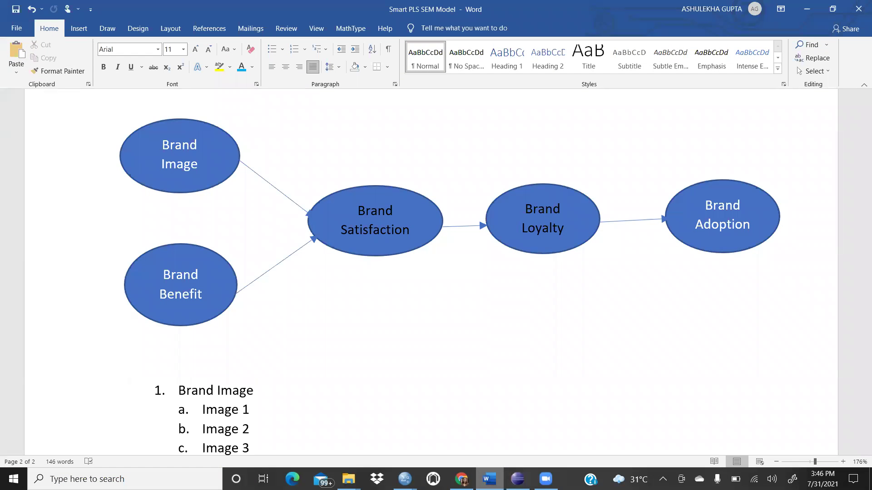
key("alt+Tab")
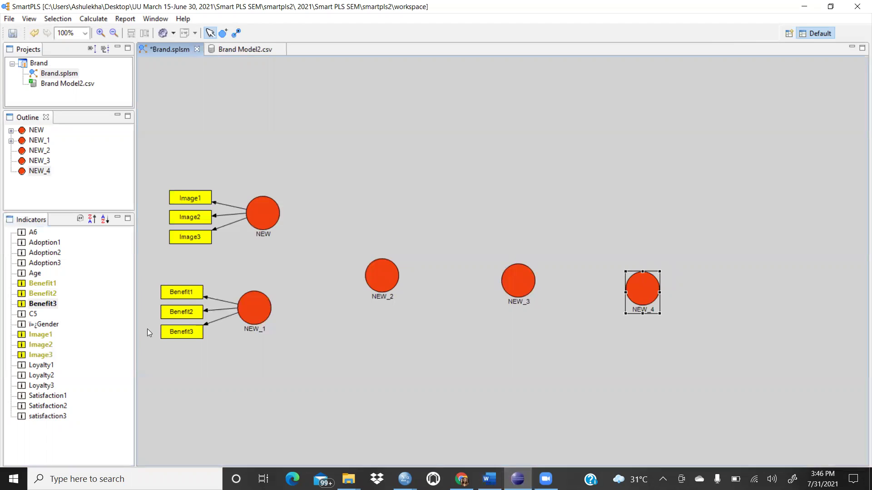
left_click_drag(52, 395, 374, 272)
left_click_drag(48, 406, 373, 278)
left_click_drag(55, 416, 380, 287)
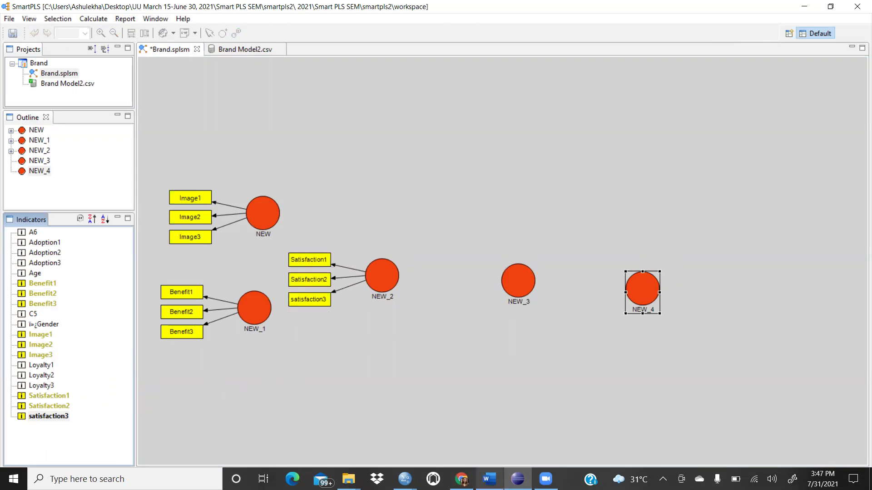
Check the next construct in the Word diagram and assign Loyalty1, Loyalty2 and Loyalty3 to the latent variable NEW_3 in SmartPLS.
left_click(489, 479)
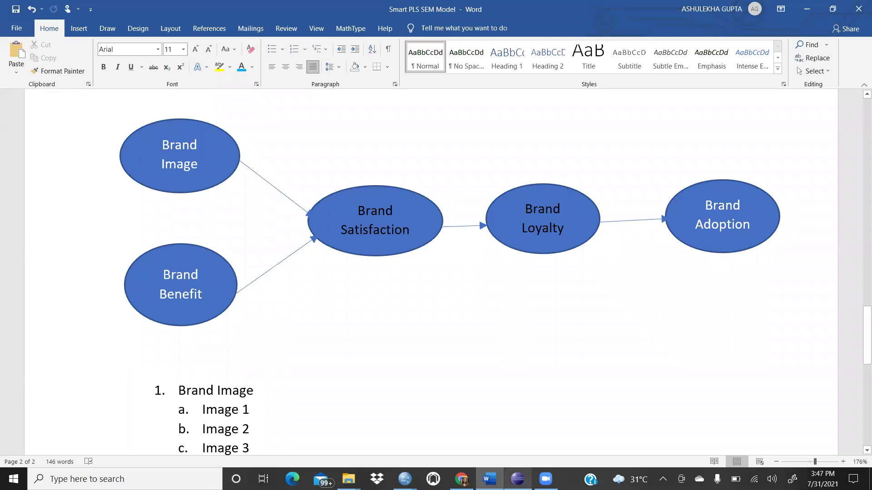
left_click(518, 479)
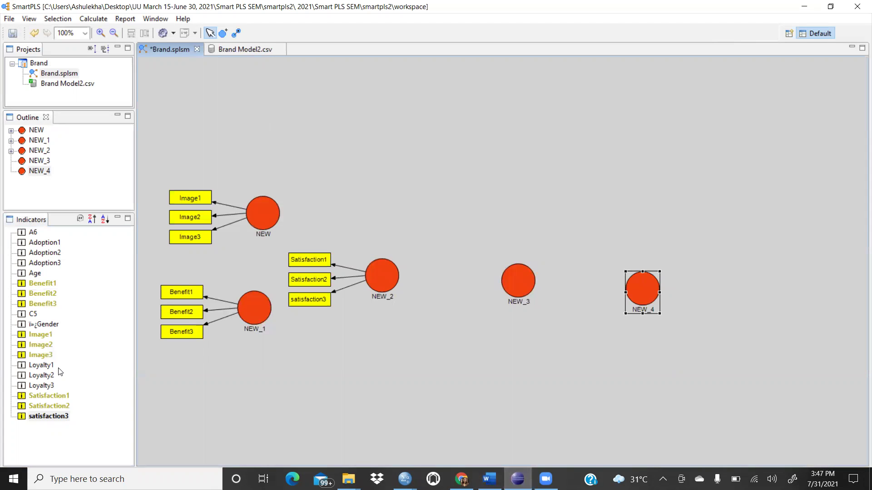
left_click_drag(45, 365, 509, 275)
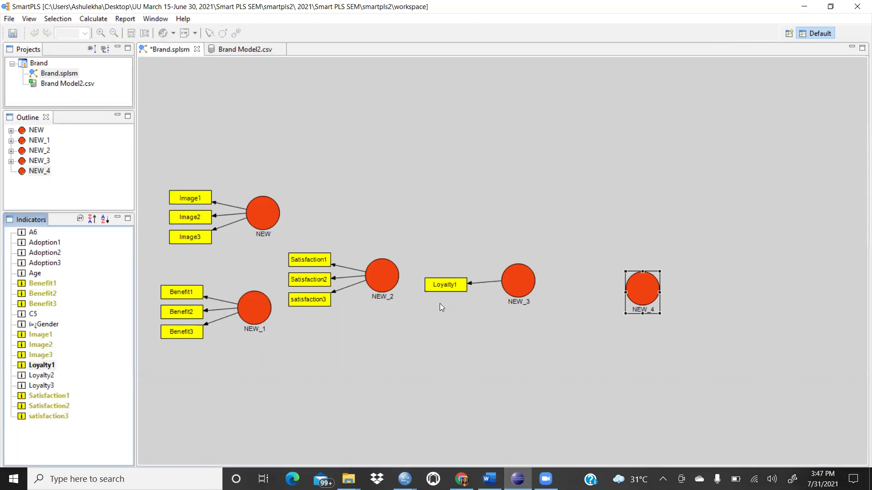
left_click_drag(43, 377, 507, 283)
left_click_drag(31, 387, 515, 289)
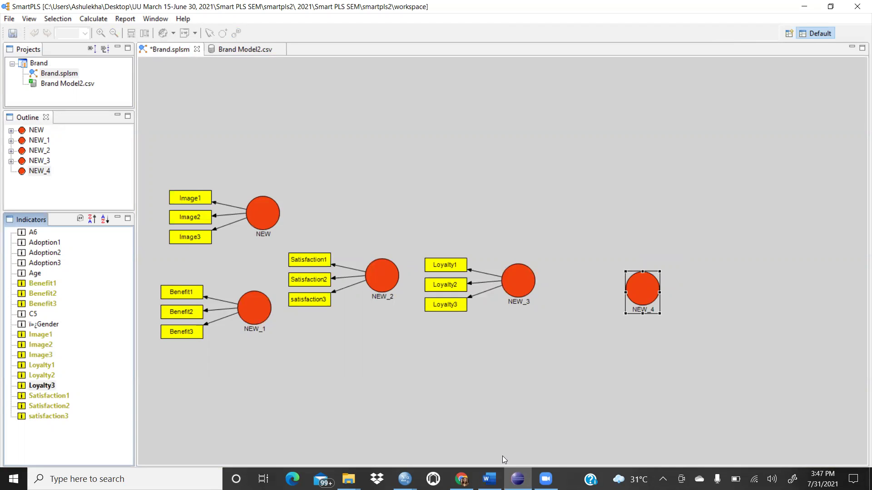
Check the final construct in the Word diagram and assign Adoption1, Adoption2 and Adoption3 to the latent variable NEW_4 in SmartPLS.
left_click(489, 479)
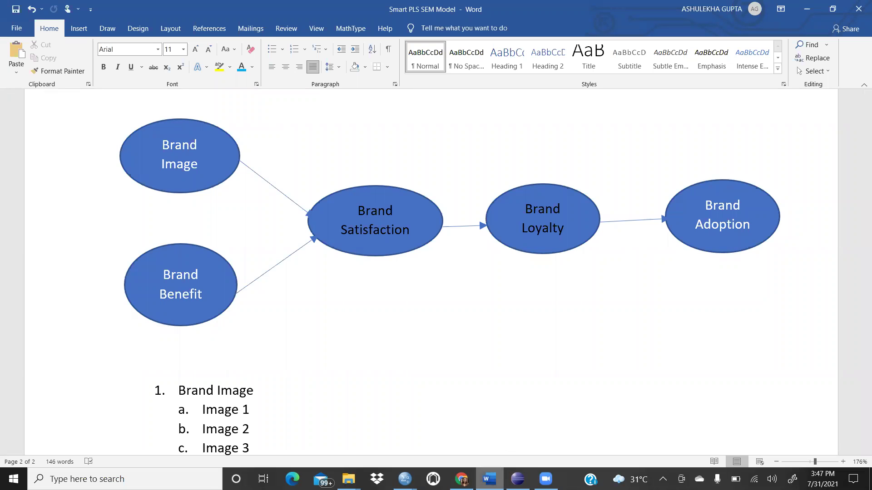
left_click(491, 474)
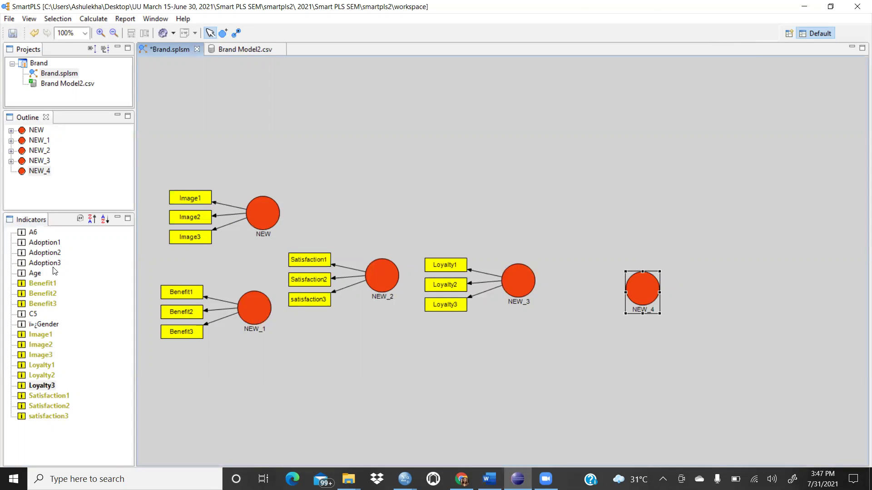
left_click_drag(52, 244, 642, 288)
left_click(42, 254)
left_click_drag(42, 255, 642, 282)
left_click_drag(56, 264, 646, 294)
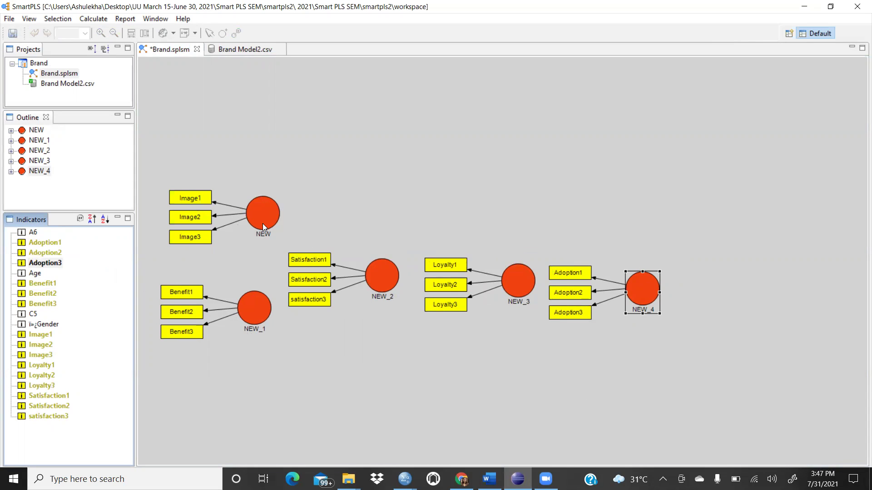
Align the Adoption indicators to the right of NEW_4 and the Loyalty indicators above NEW_3.
right_click(639, 286)
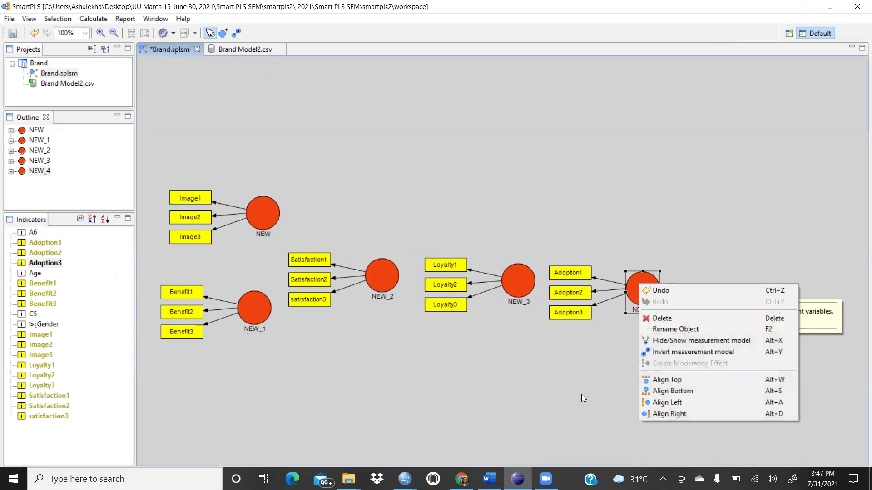
left_click(683, 414)
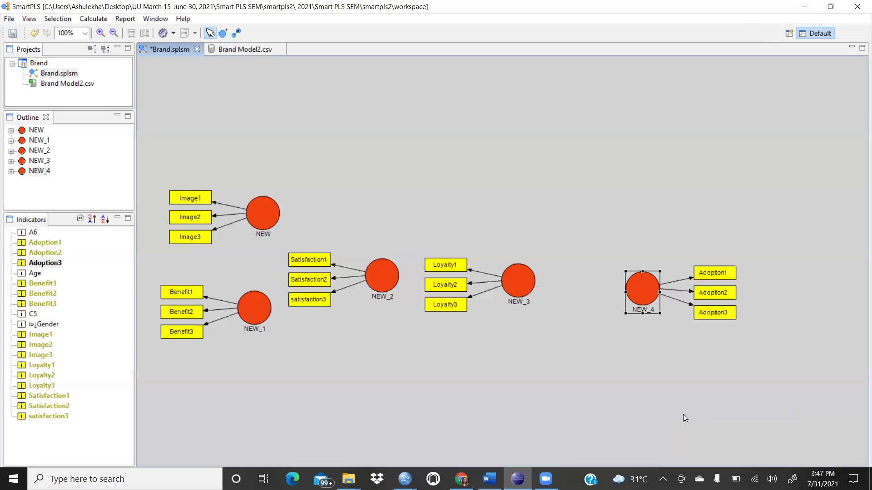
right_click(521, 282)
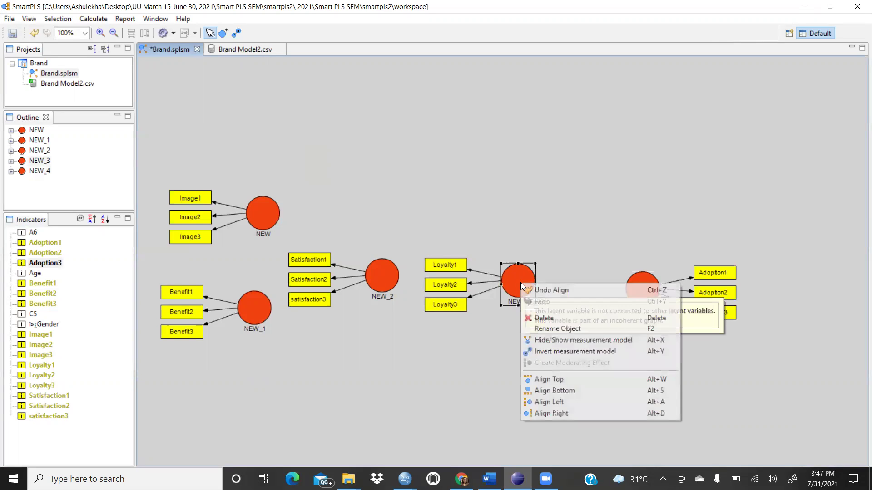
left_click(551, 380)
Align the three Satisfaction indicators below the latent variable NEW_2.
left_click(368, 278)
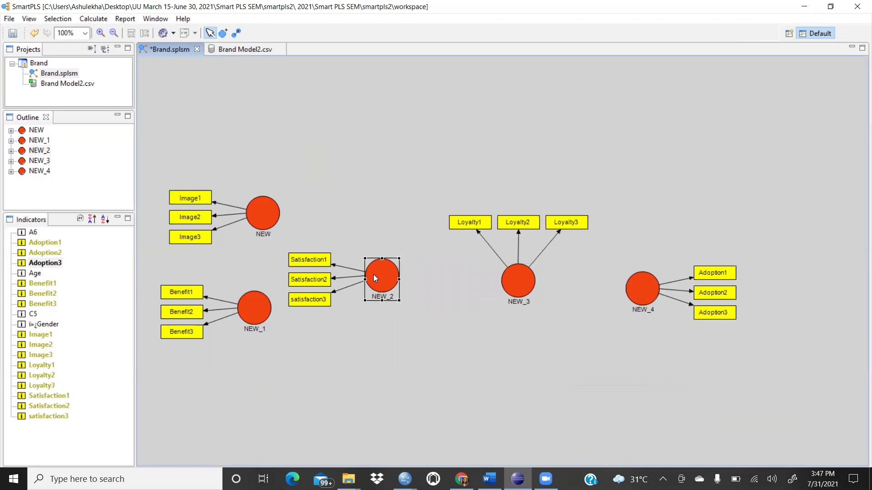
right_click(373, 275)
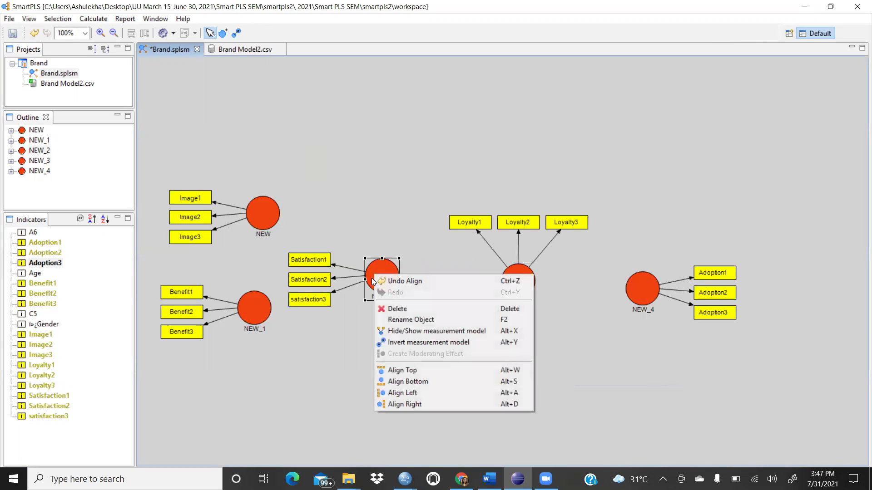
left_click(419, 382)
left_click(267, 216)
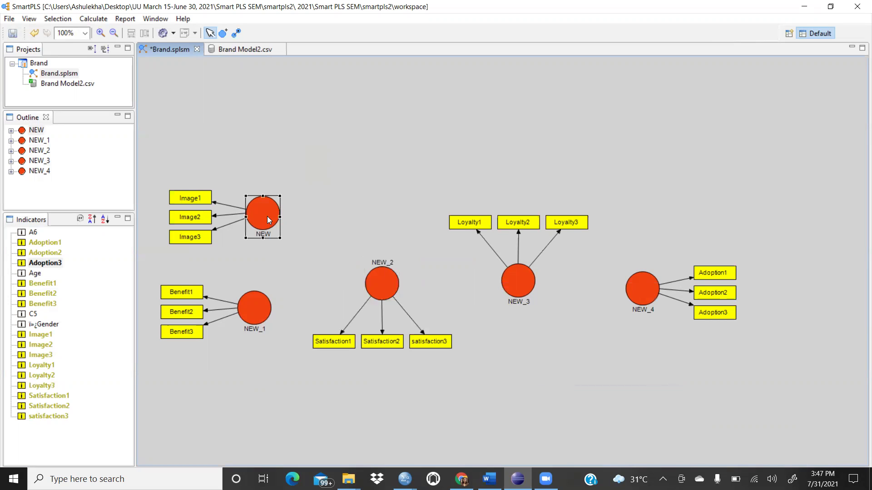
right_click(267, 216)
left_click(626, 399)
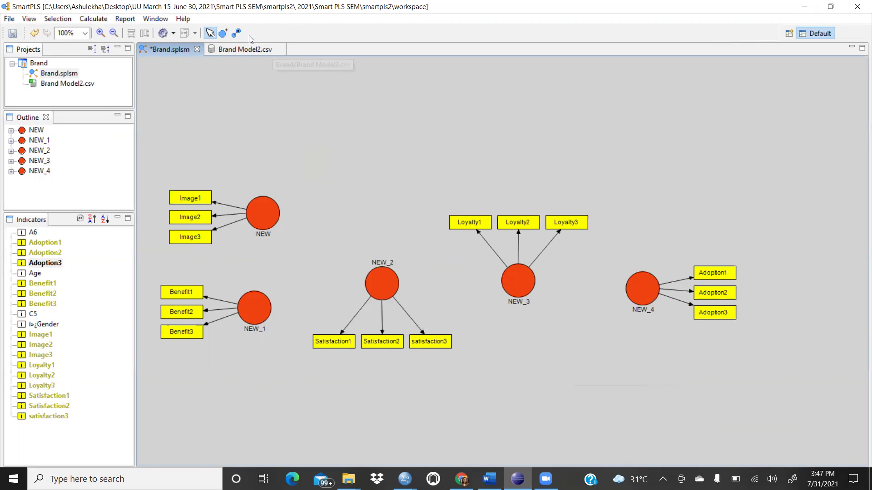
Rename the latent variable NEW, which holds the Image indicators, as Brand Image.
right_click(263, 228)
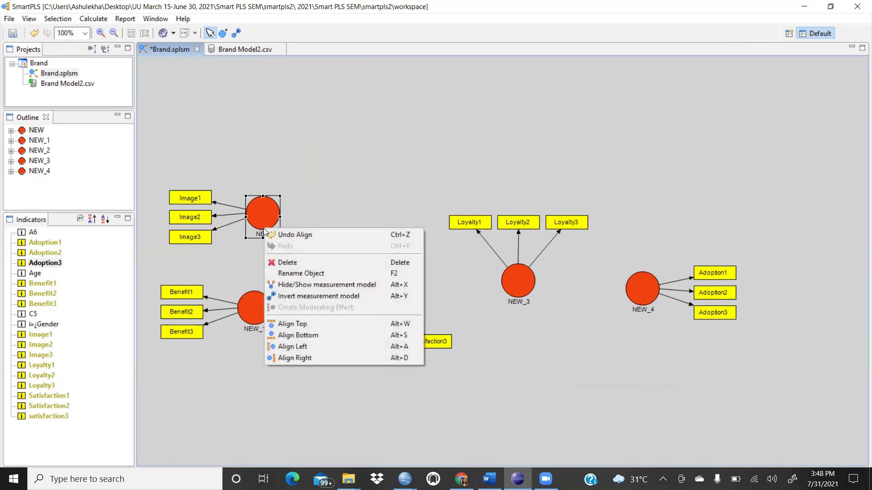
left_click(323, 274)
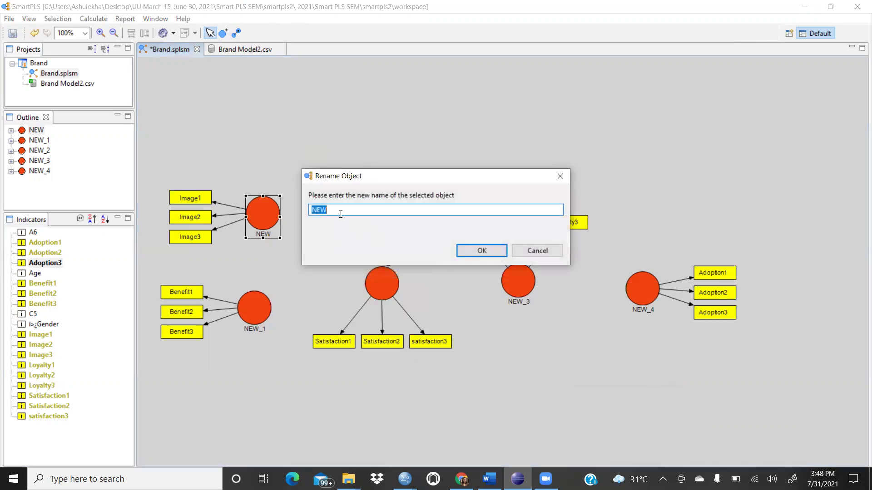
key("BackSpace")
type("Brand Image")
left_click(471, 248)
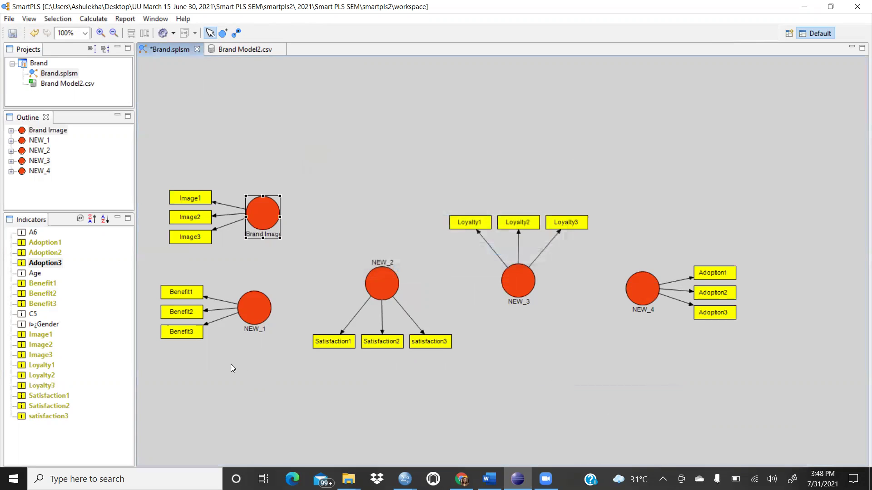
Rename the latent variable NEW_1, which holds the Benefit indicators, as Brand Benefit.
right_click(257, 326)
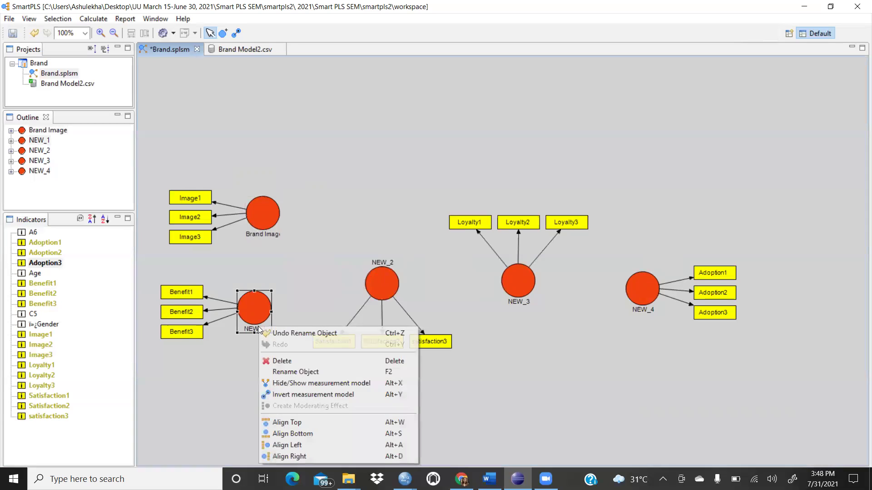
left_click(290, 371)
key("BackSpace")
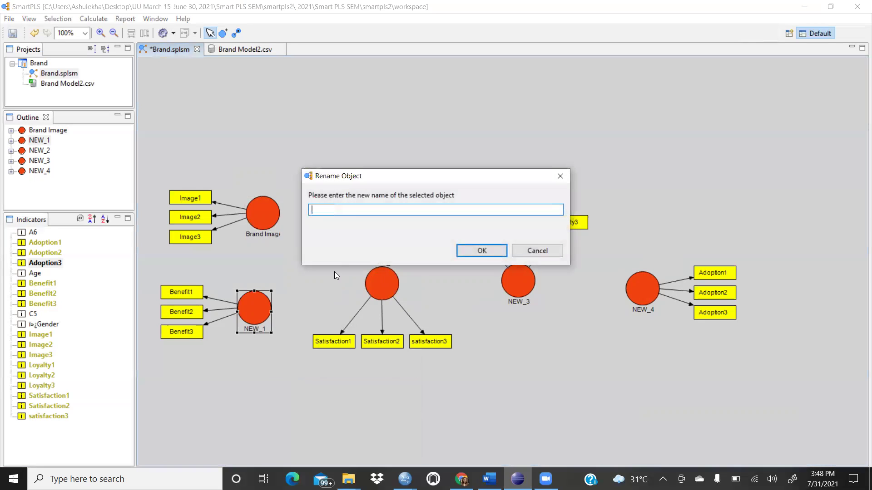
type("Brand Benefit")
left_click(485, 248)
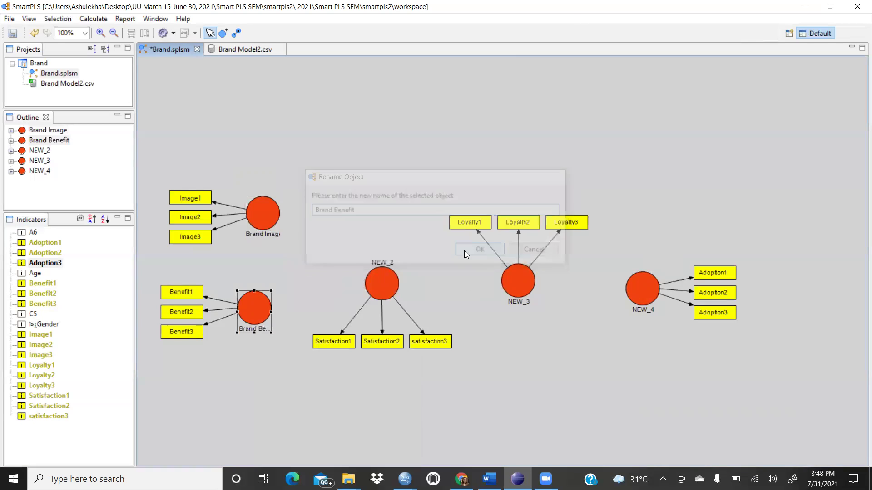
Rename the latent variable NEW_2, which holds the Satisfaction indicators, as Satisfaction.
left_click(384, 268)
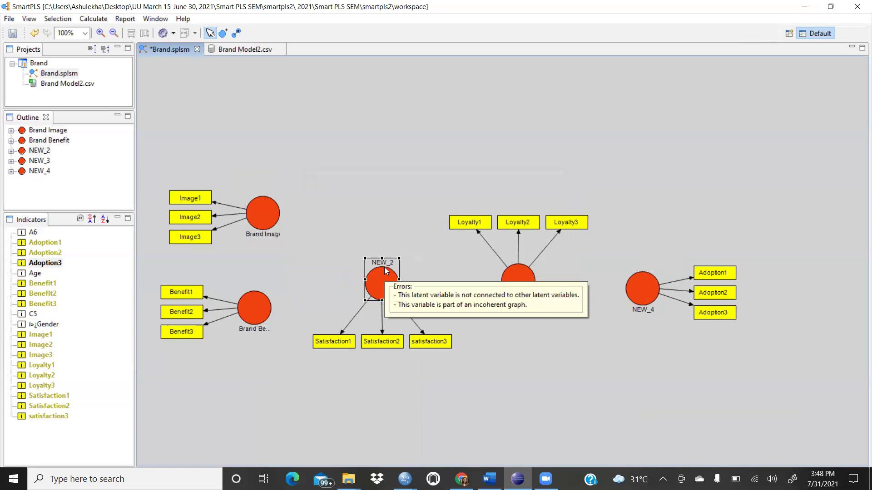
right_click(385, 268)
left_click(415, 314)
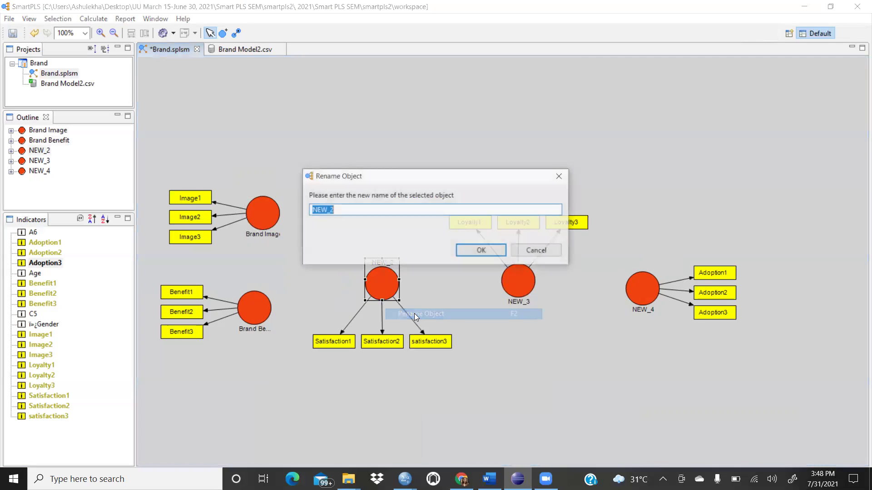
key("BackSpace")
type("Satis")
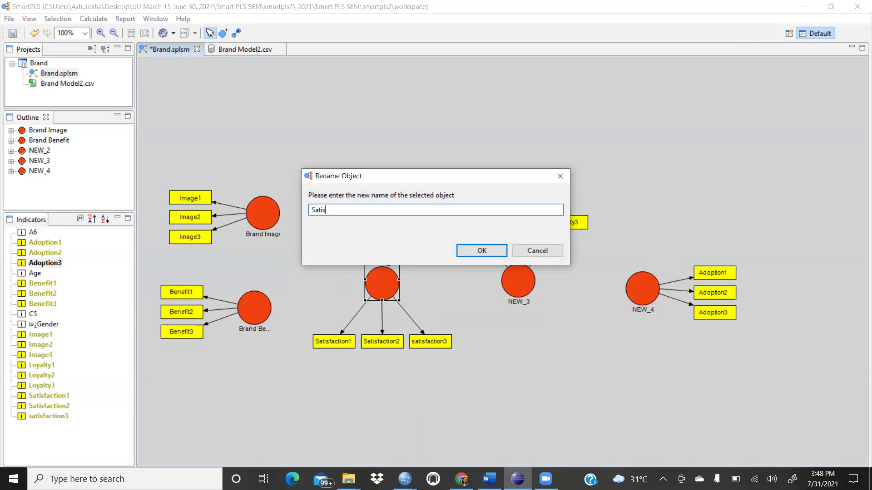
type("faction")
left_click(486, 252)
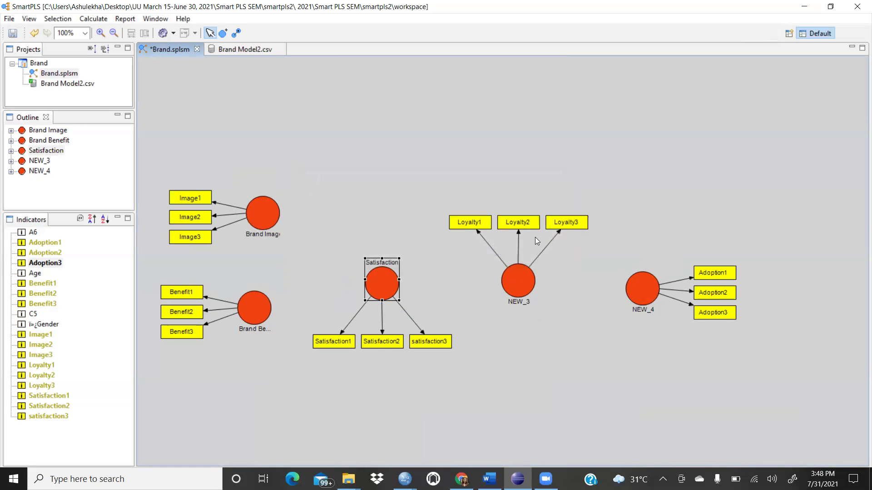
Rename the latent variable NEW_3, which holds the Loyalty indicators, as Brand Loaylty.
right_click(523, 299)
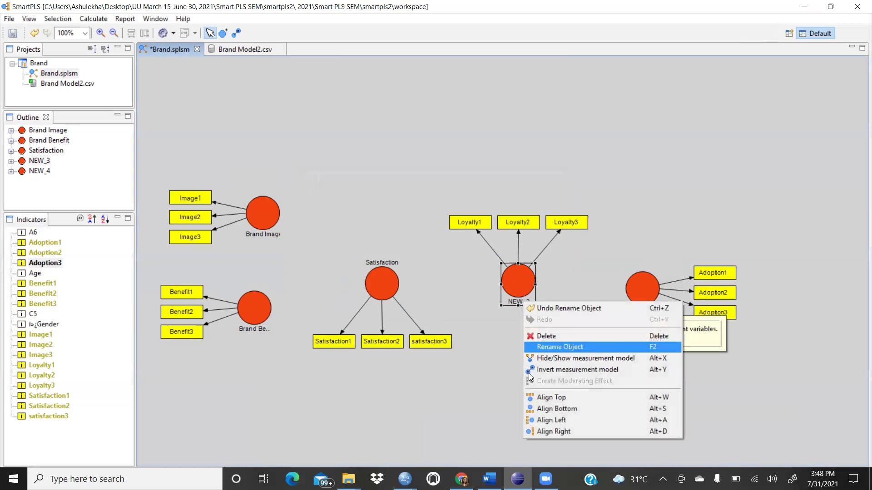
left_click(559, 348)
key("BackSpace")
type("Brand")
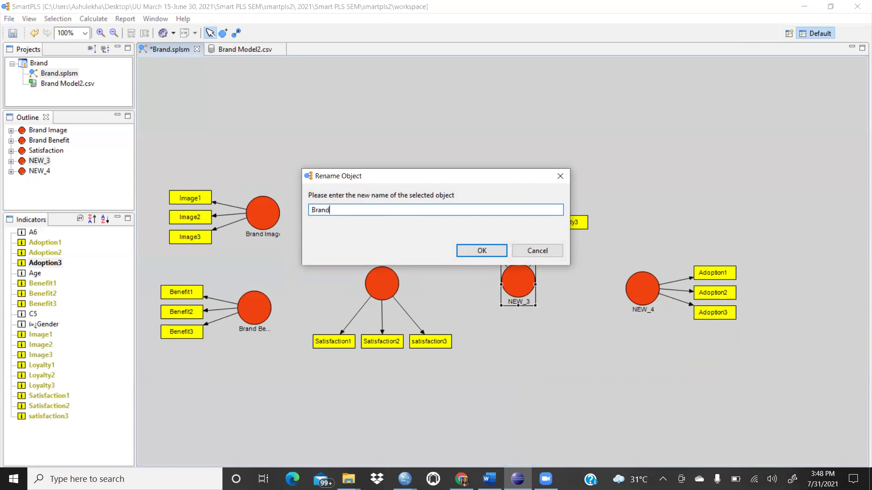
type(" Loaylty")
left_click(470, 250)
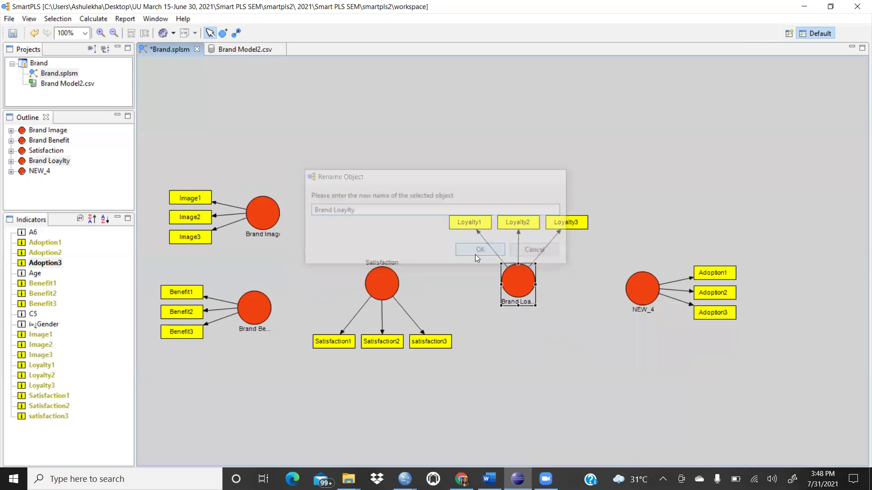
Rename the latent variable NEW_4, which holds the Adoption indicators, as Brand Adoption.
right_click(642, 303)
left_click(649, 348)
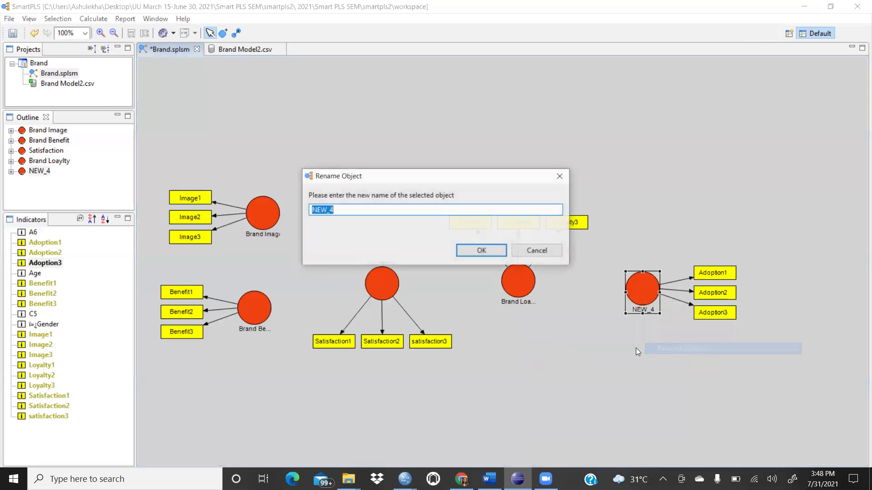
key("BackSpace")
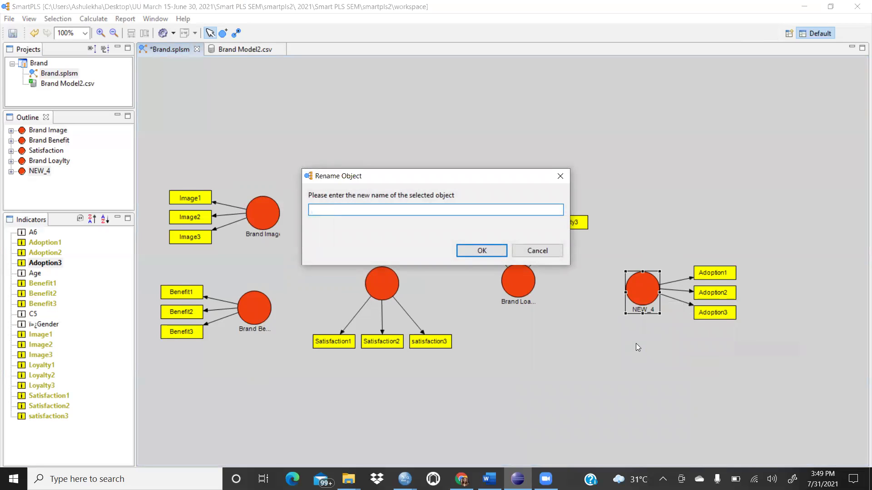
type("Brand Adoption")
left_click(463, 254)
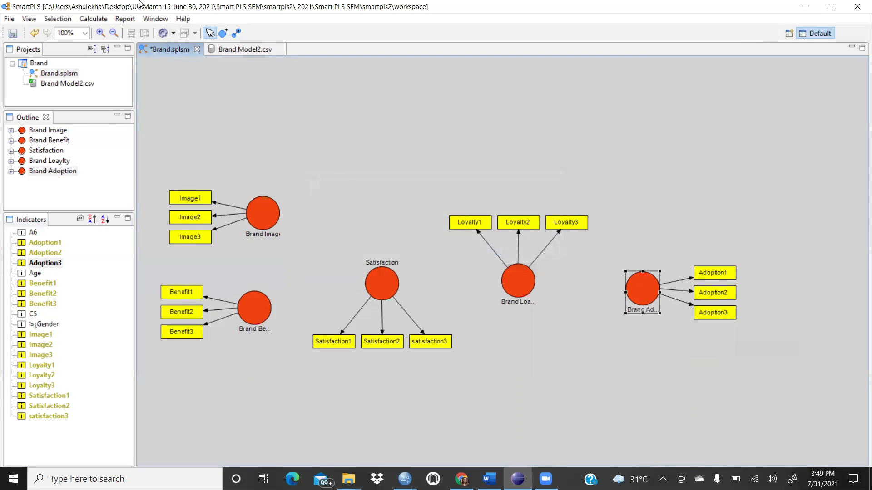
left_click(363, 151)
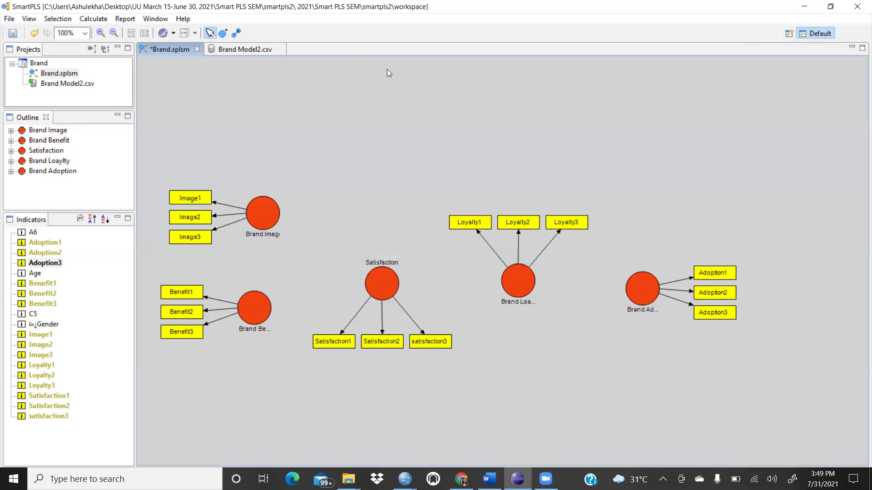
Rearrange the five latent variables, with Brand Image above Brand Benefit, Satisfaction low in the middle, and Brand Loaylty above Brand Adoption on the far side.
left_click(99, 33)
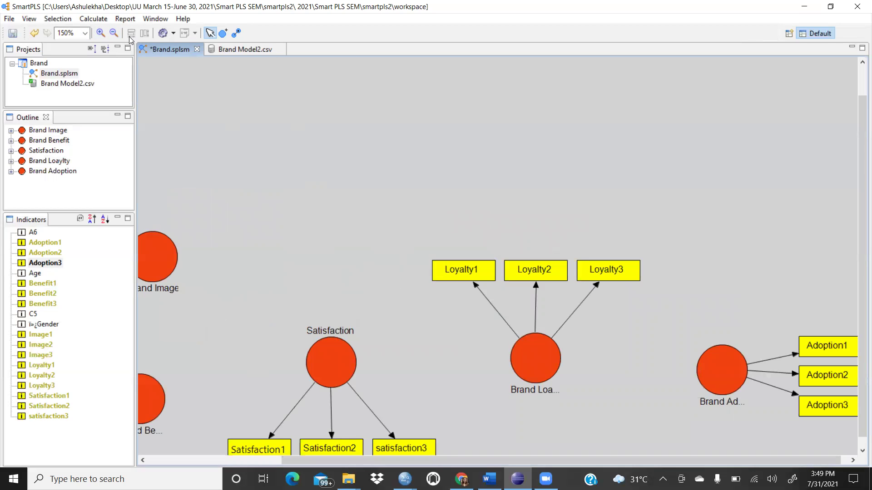
left_click(113, 33)
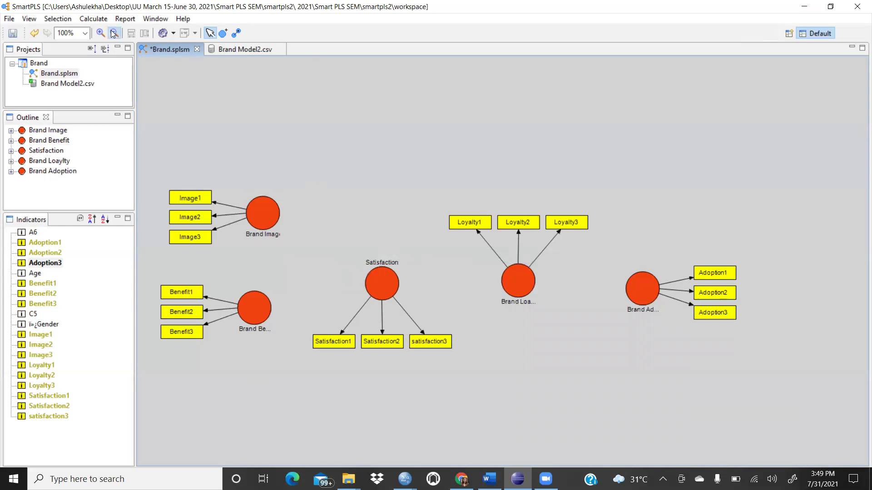
left_click(85, 33)
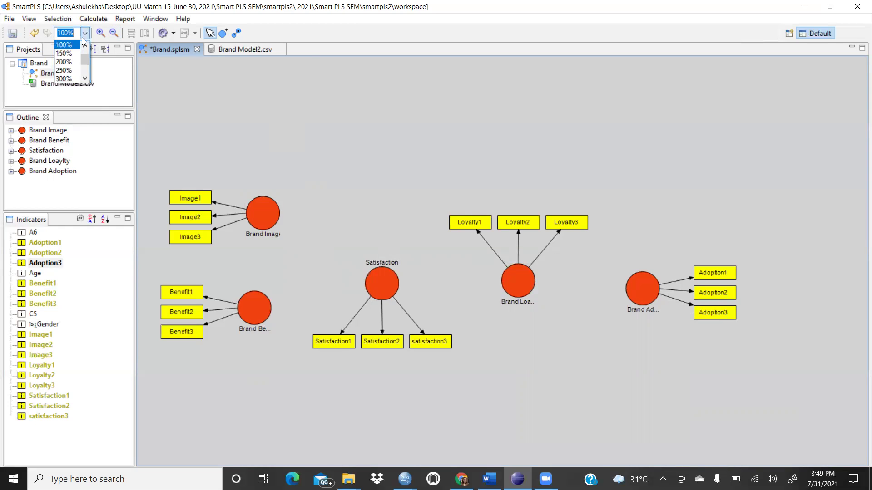
left_click(73, 53)
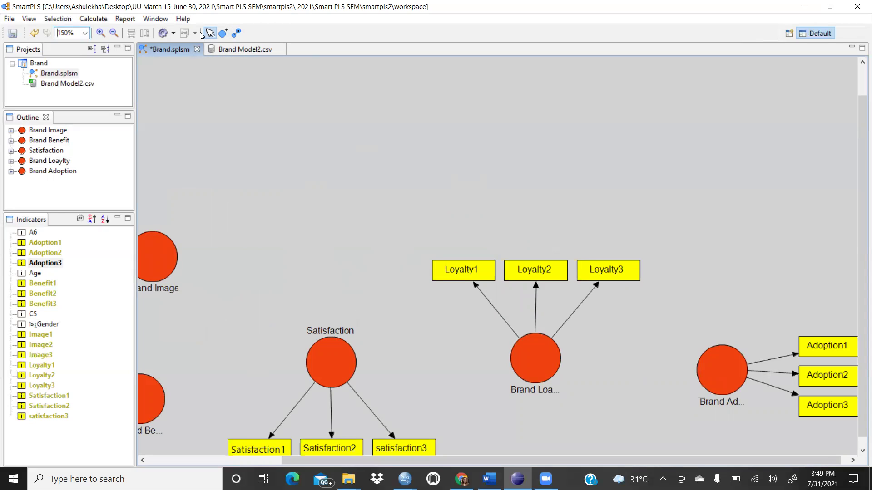
left_click_drag(164, 251, 249, 172)
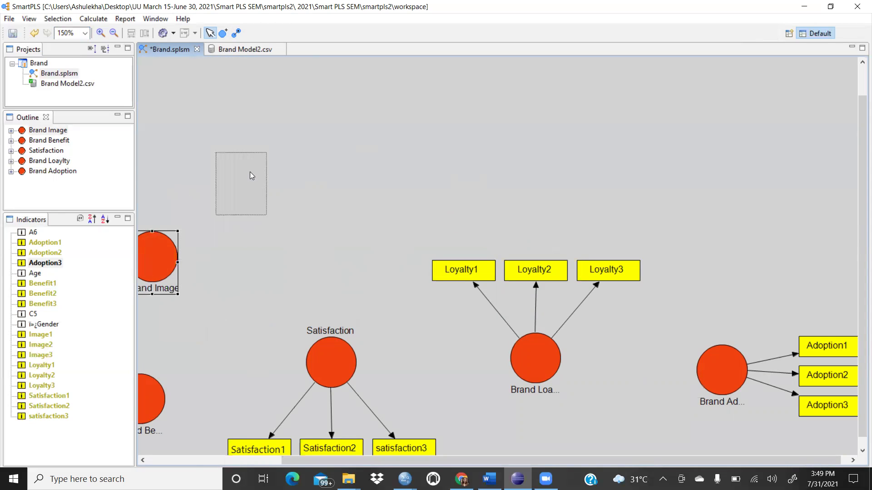
left_click_drag(155, 396, 240, 351)
left_click_drag(542, 357, 562, 181)
left_click_drag(335, 355, 410, 319)
left_click_drag(740, 403, 608, 321)
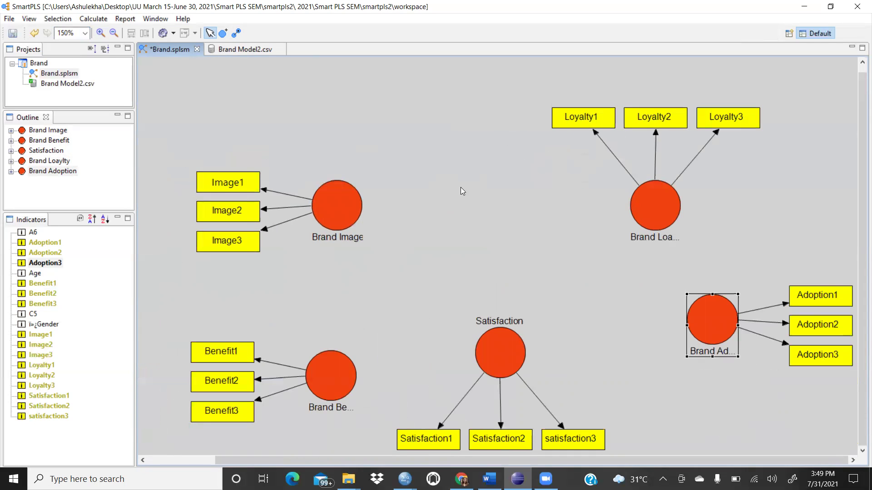
Draw structural paths from Brand Image and from Brand Benefit to Satisfaction.
left_click(236, 33)
left_click(343, 217)
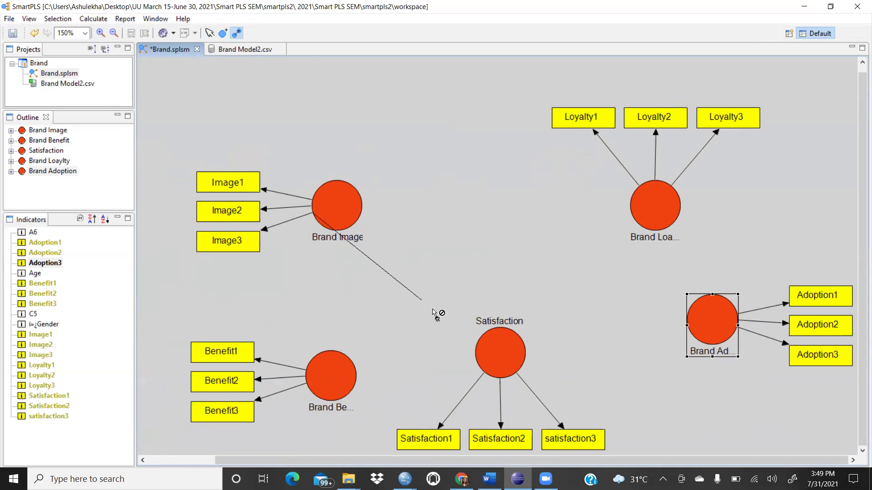
left_click(504, 337)
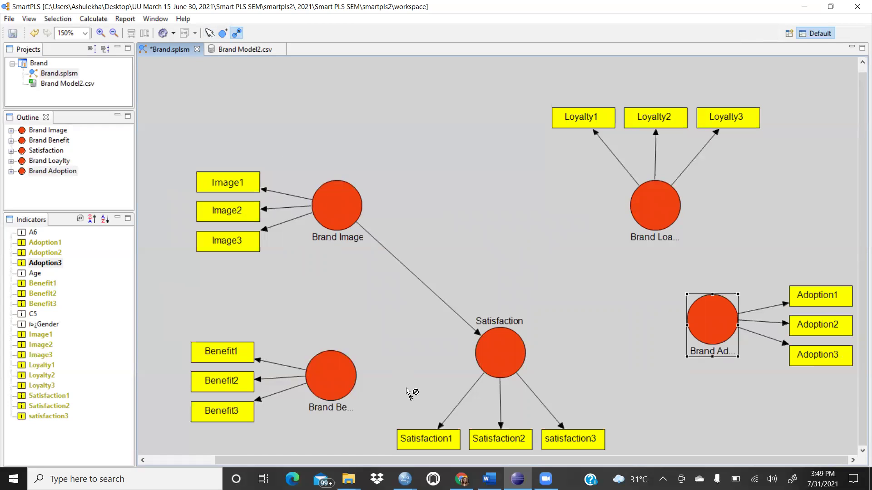
left_click(335, 382)
left_click(489, 368)
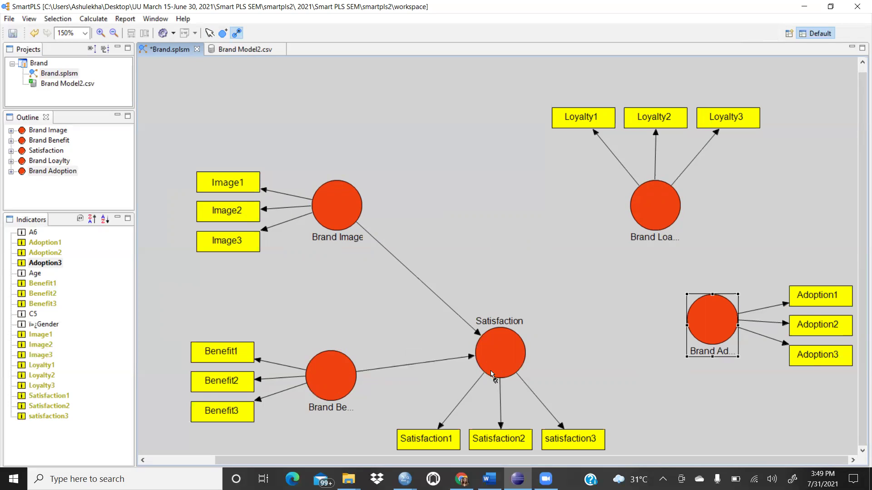
Draw structural paths from Satisfaction to Brand Loaylty and from Brand Loaylty to Brand Adoption.
left_click(512, 346)
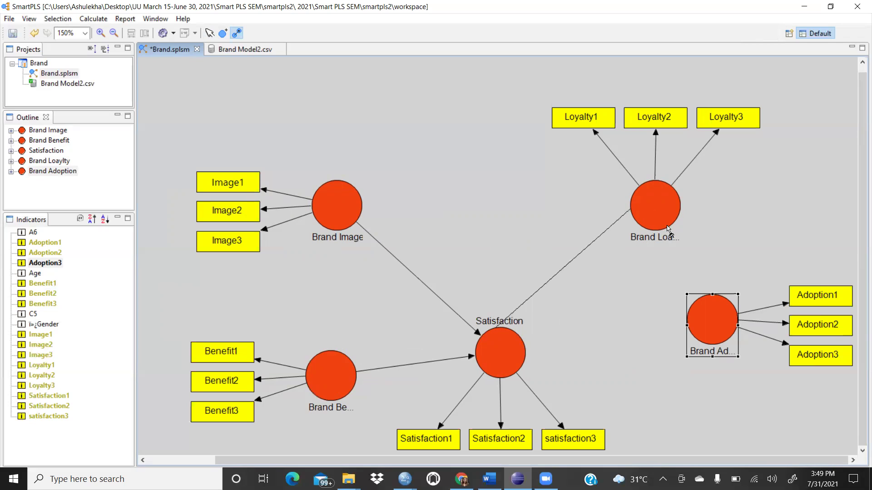
left_click(663, 213)
left_click(661, 203)
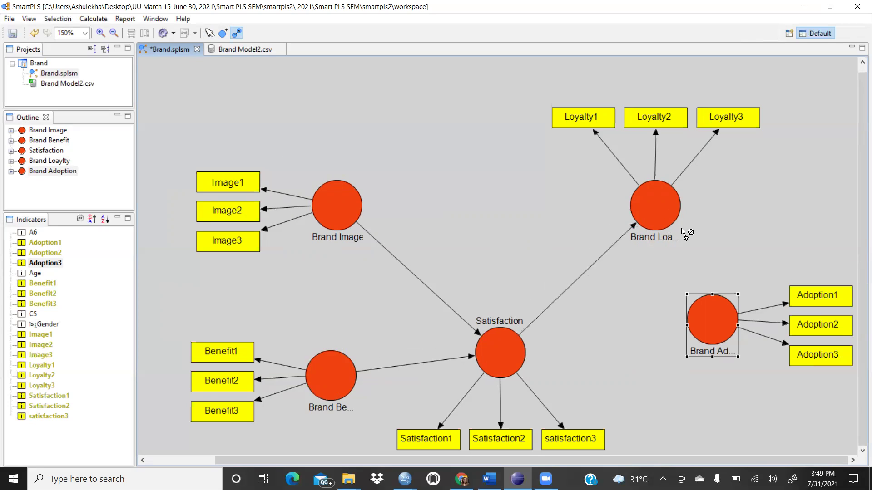
left_click(711, 313)
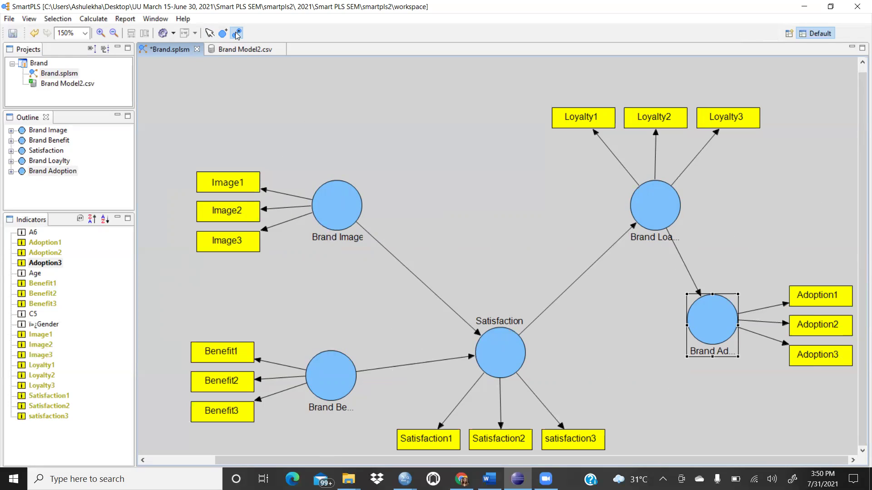
Move the Brand Loaylty construct with its indicators lower, closer to Satisfaction.
left_click(209, 33)
left_click_drag(660, 223, 628, 266)
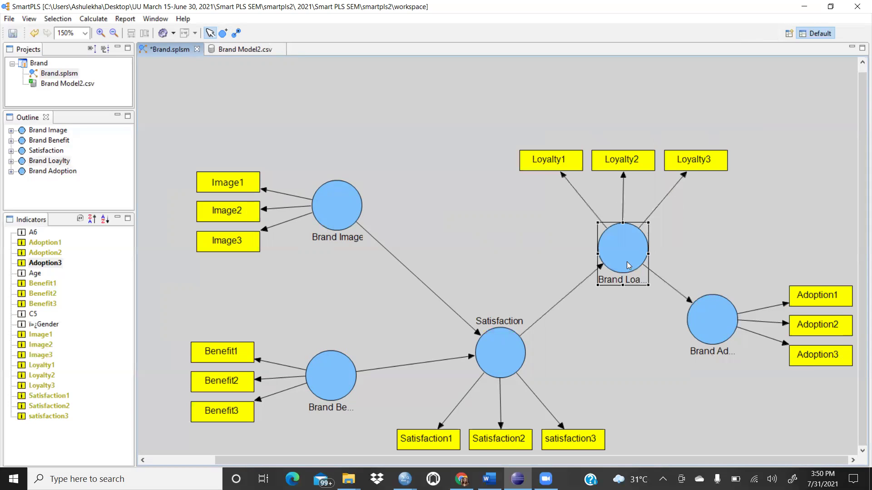